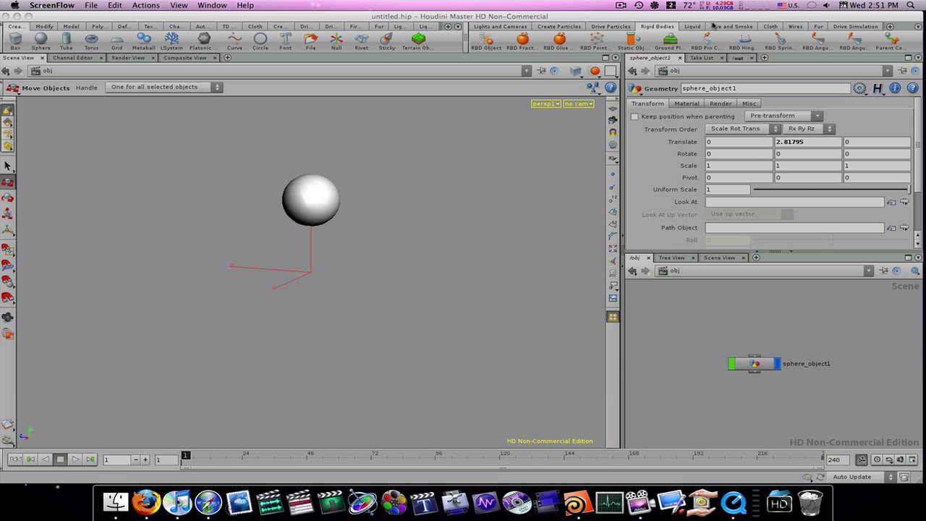
Step: Turn the sphere into a particle fluid with the liquid tool Particle Fluid from Object
{"action": "left_click", "coordinate": [691, 27]}
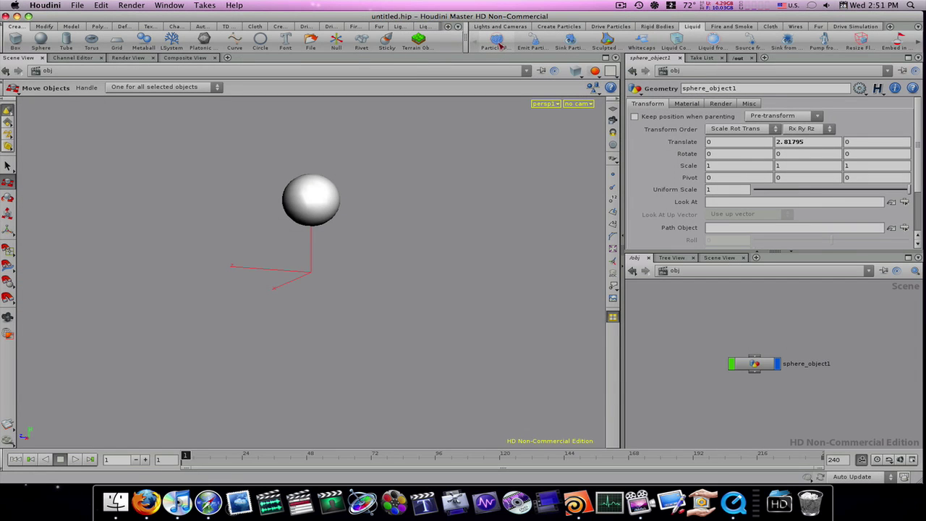
{"action": "left_click", "coordinate": [496, 43]}
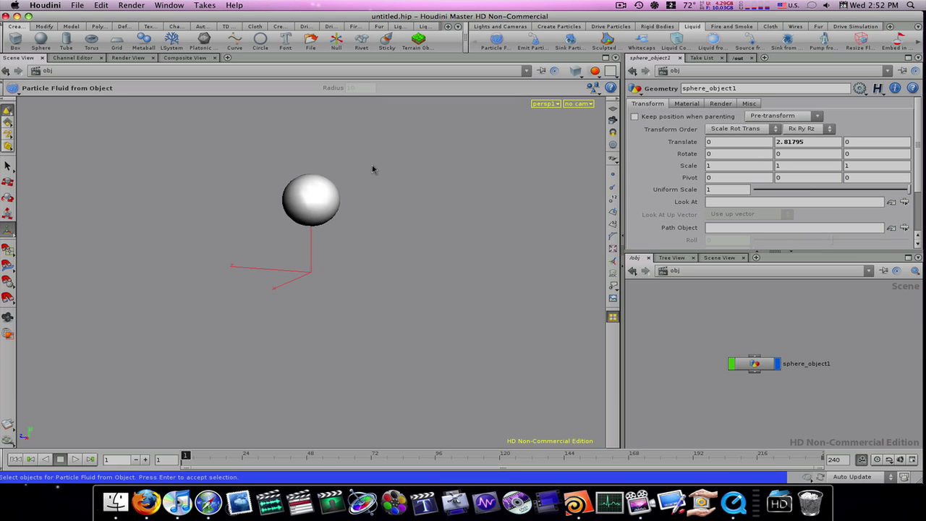
{"action": "left_click_drag", "start_coordinate": [373, 168], "coordinate": [296, 261]}
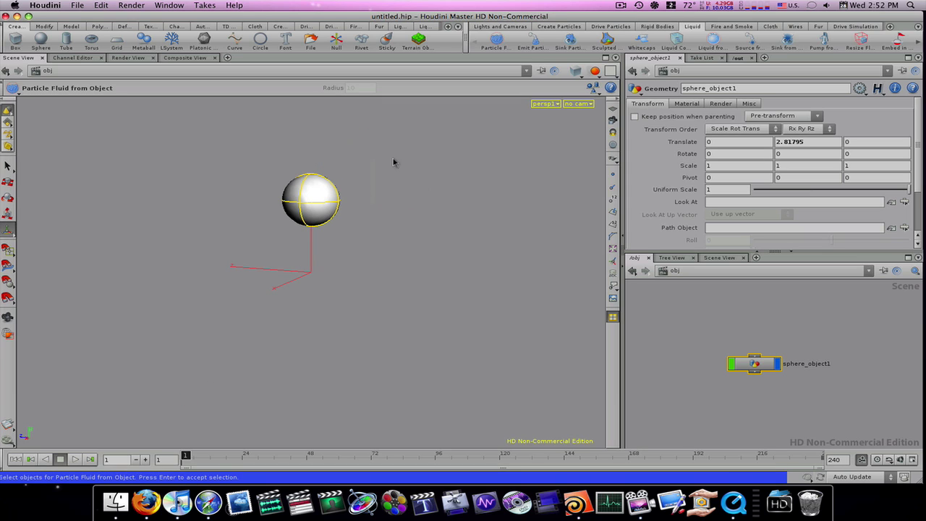
{"action": "key", "text": "Return"}
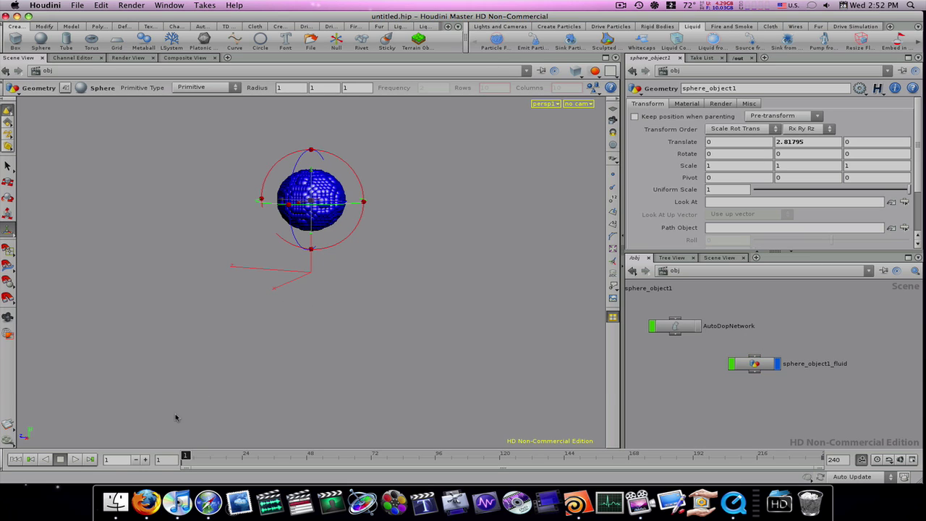
Step: Play the fluid simulation to check how the sphere falls, and return to the first frame
{"action": "left_click", "coordinate": [76, 460]}
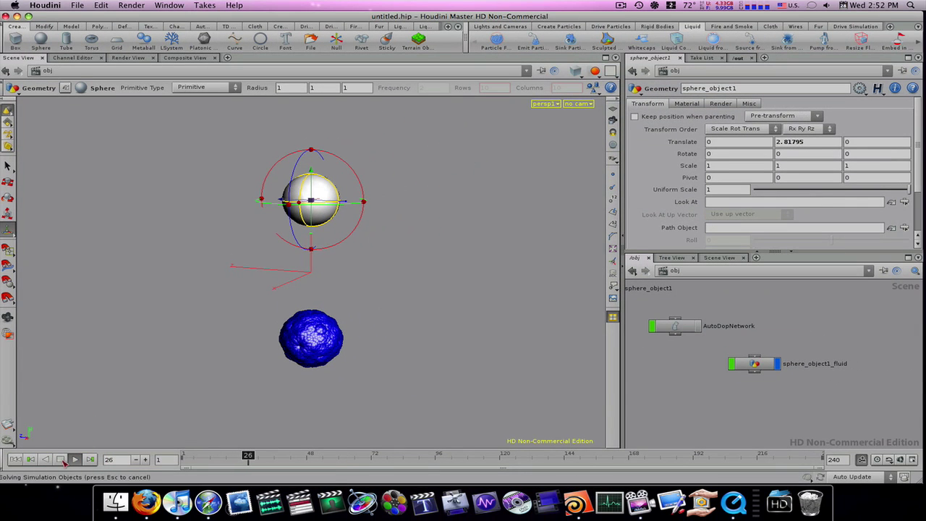
{"action": "left_click", "coordinate": [61, 459]}
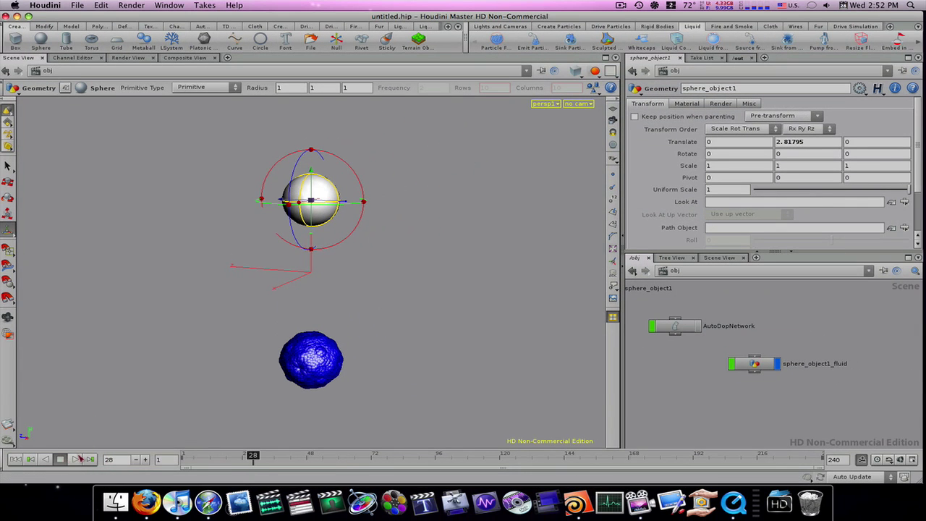
{"action": "left_click", "coordinate": [30, 460]}
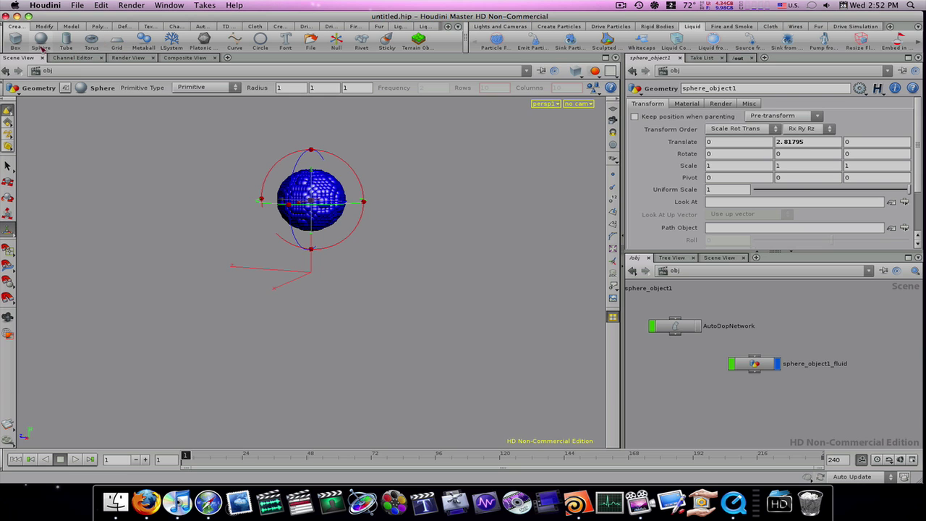
Step: Create a box at the origin and set its size to 5.5 × 5.5 × 5.5
{"action": "left_click", "coordinate": [15, 40]}
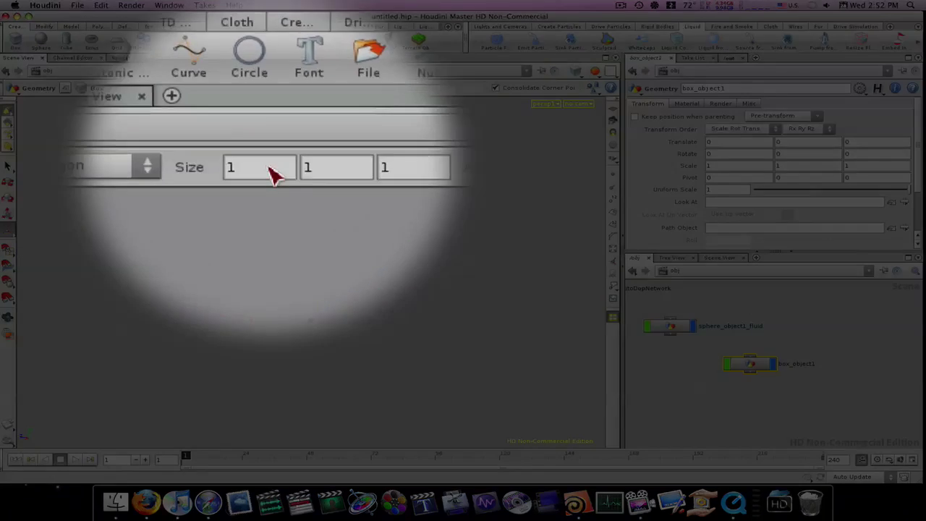
{"action": "left_click", "coordinate": [262, 90]}
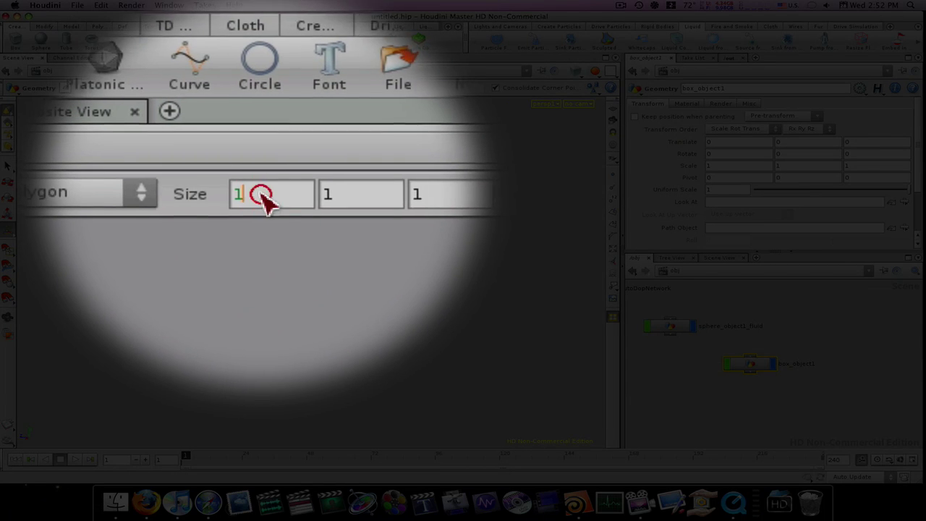
{"action": "type", "text": "5"}
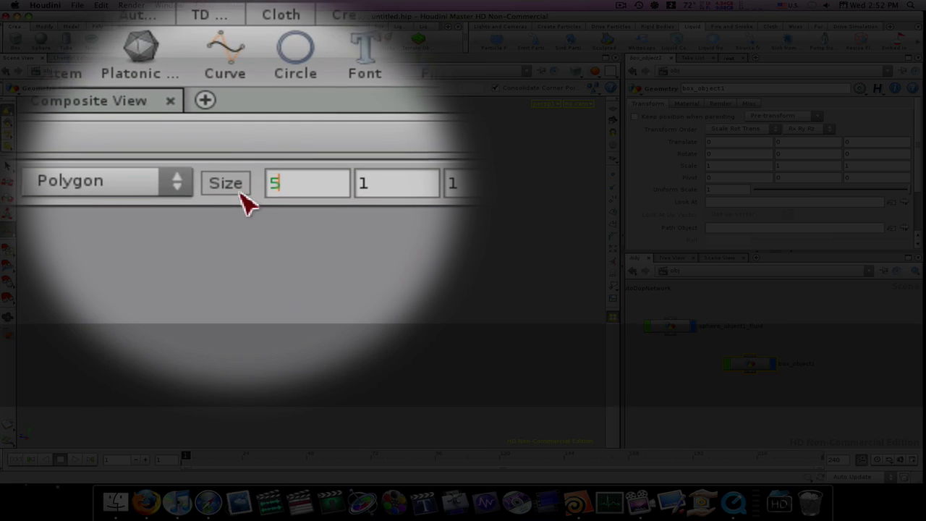
{"action": "type", "text": ".5"}
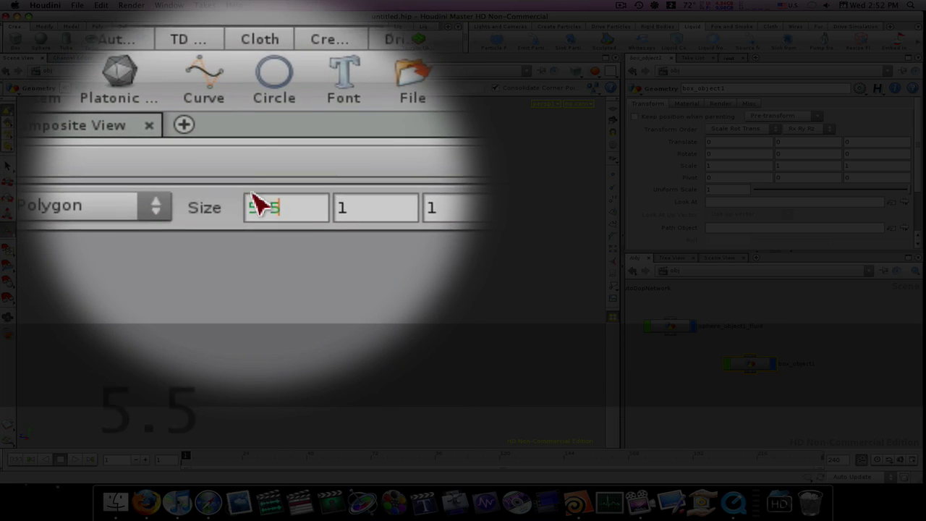
{"action": "key", "text": "Tab"}
{"action": "type", "text": "5.5"}
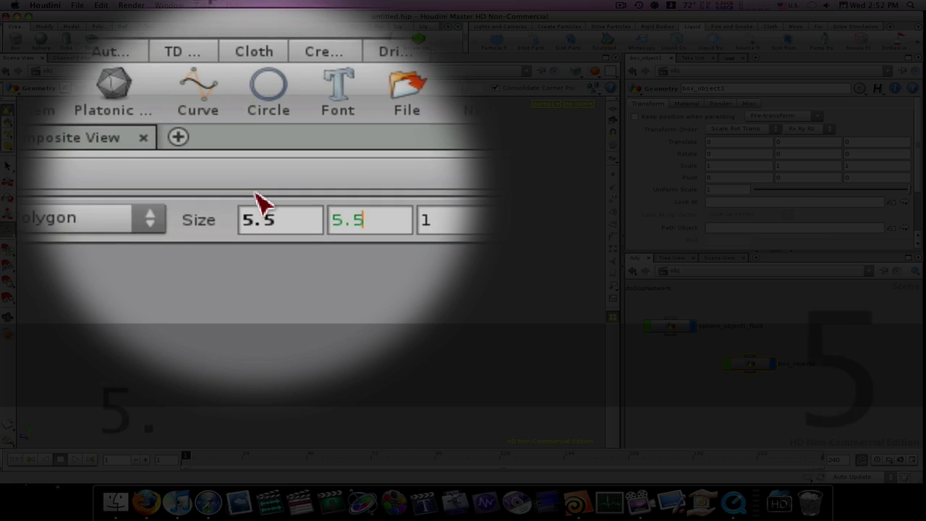
{"action": "key", "text": "Tab"}
{"action": "type", "text": "5."}
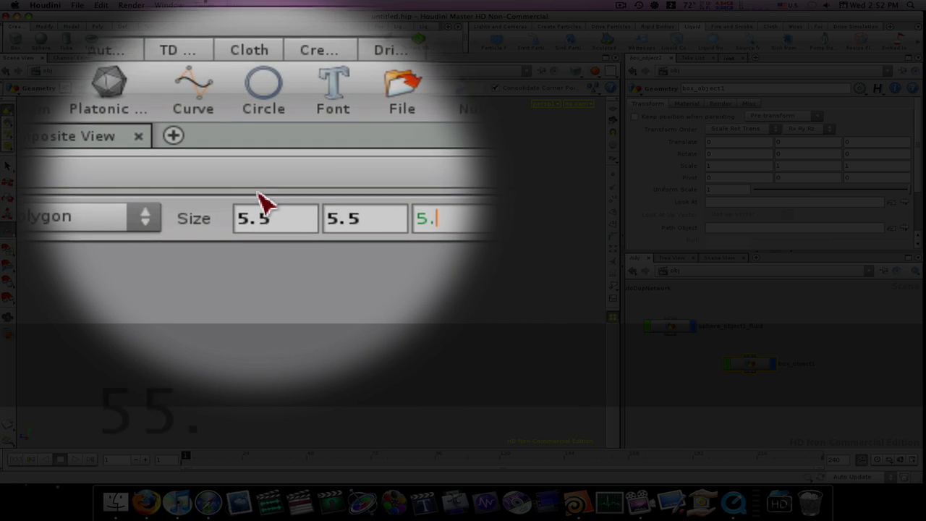
{"action": "type", "text": "5"}
{"action": "key", "text": "Return"}
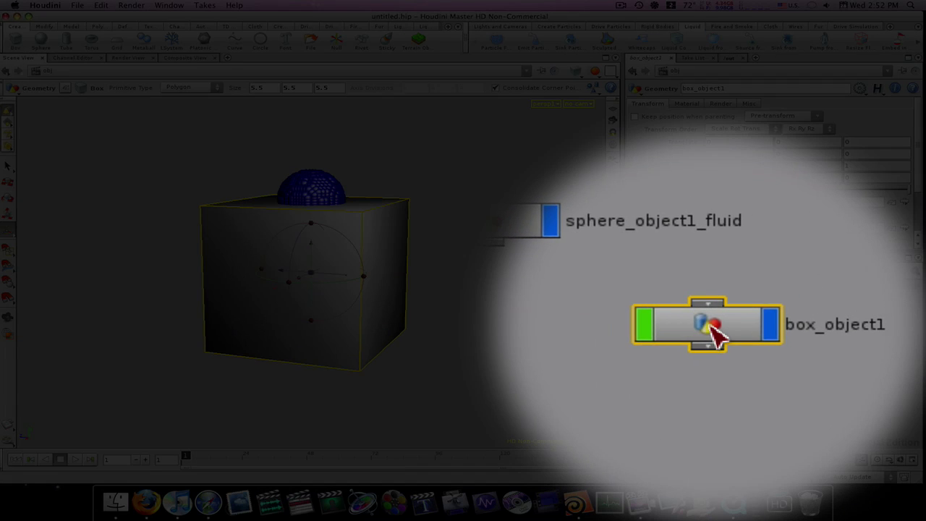
Step: Go inside box_object1 to its geometry network
{"action": "double_click", "coordinate": [714, 331]}
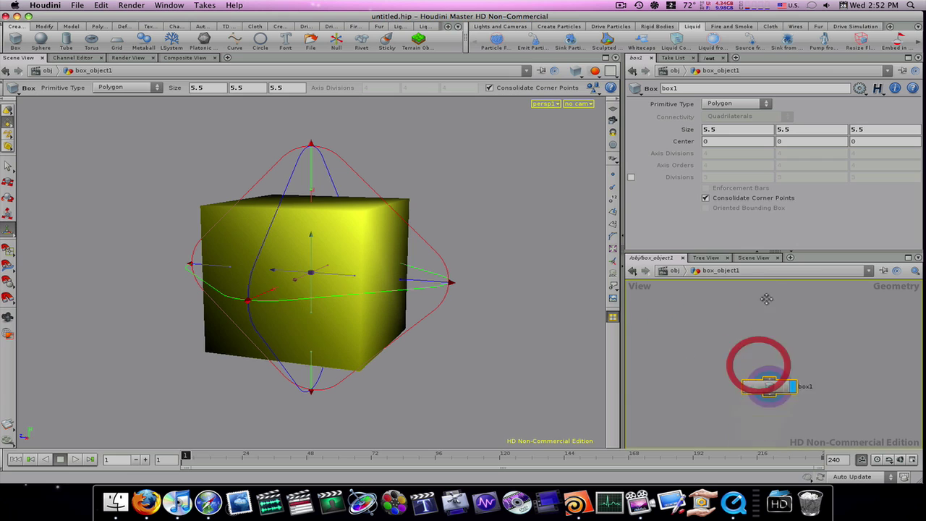
{"action": "middle_click_drag", "start_coordinate": [765, 299], "coordinate": [743, 261]}
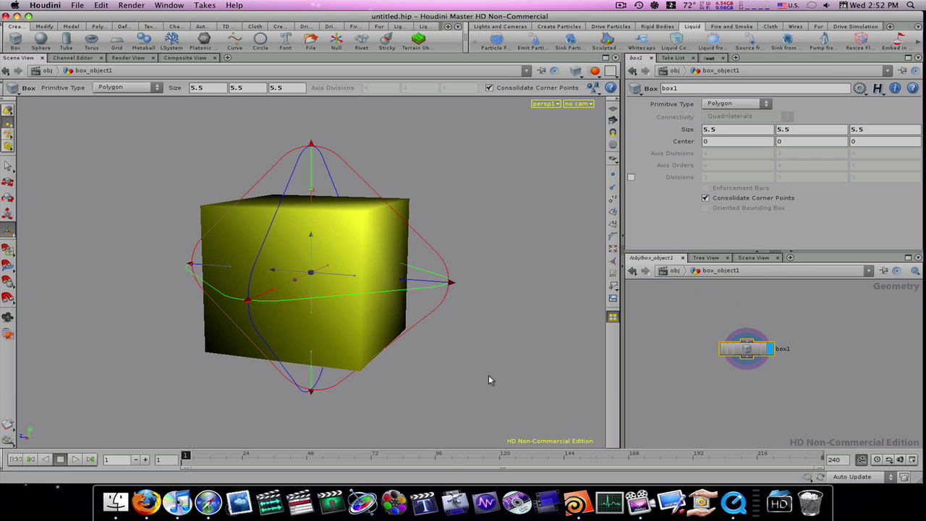
Step: Try to delete the box's top and two adjacent side faces, and undo the deletion
{"action": "key", "text": "Escape"}
{"action": "left_click_drag", "start_coordinate": [507, 259], "coordinate": [411, 272]}
{"action": "left_click", "coordinate": [270, 308]}
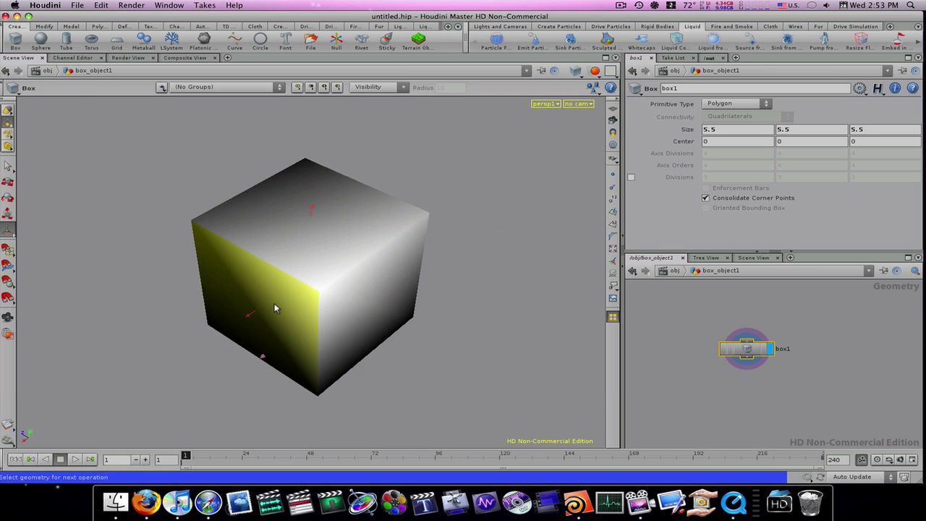
{"action": "left_click", "coordinate": [322, 242], "text": "shift"}
{"action": "left_click", "coordinate": [372, 305], "text": "shift"}
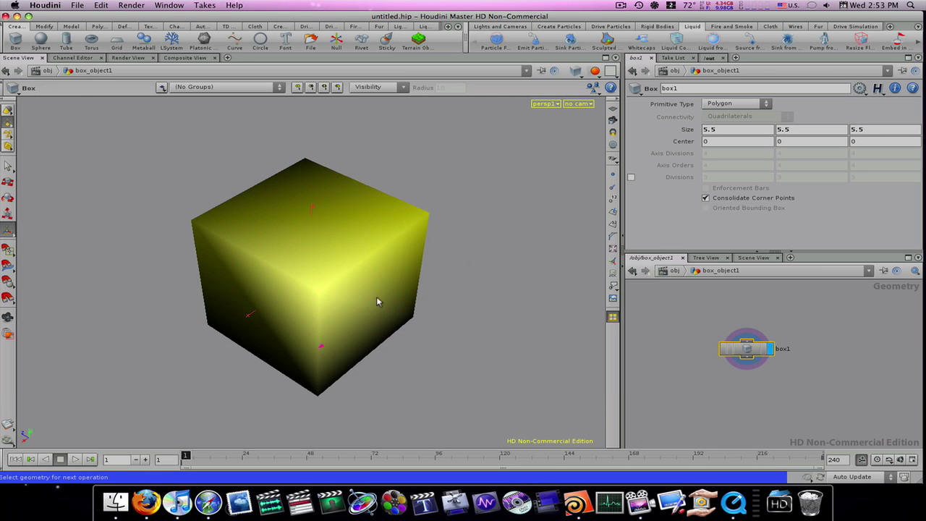
{"action": "key", "text": "Delete"}
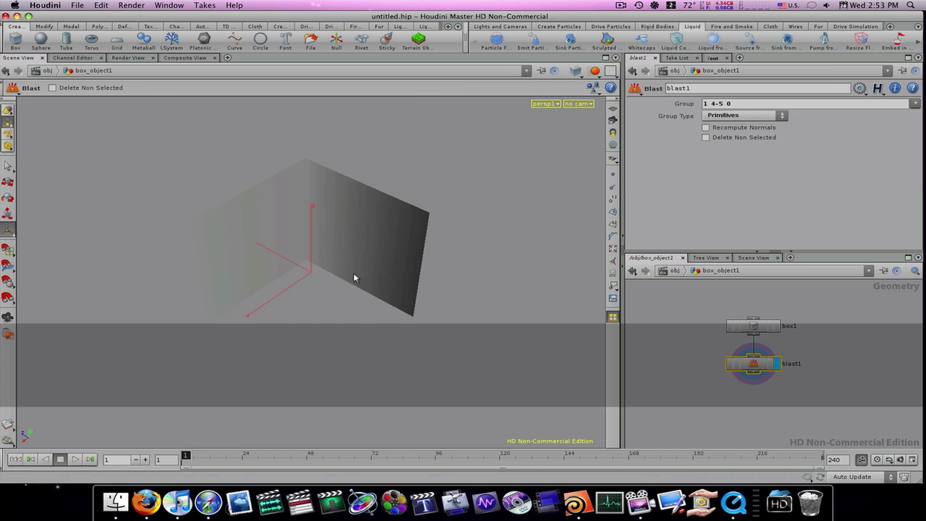
{"action": "mouse_move", "coordinate": [471, 290]}
{"action": "left_mouse_down"}
{"action": "mouse_move", "coordinate": [424, 236]}
{"action": "mouse_move", "coordinate": [409, 242]}
{"action": "mouse_move", "coordinate": [459, 256]}
{"action": "left_mouse_up"}
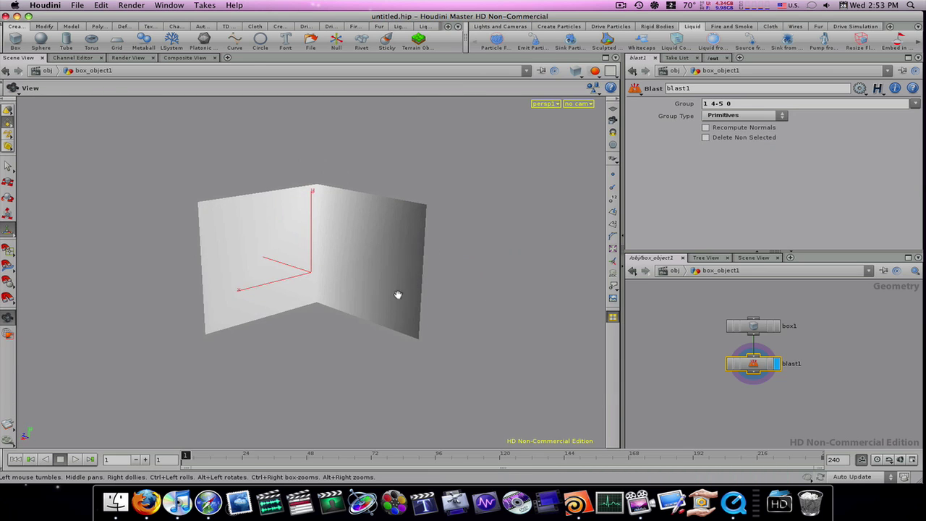
{"action": "key", "text": "super+z"}
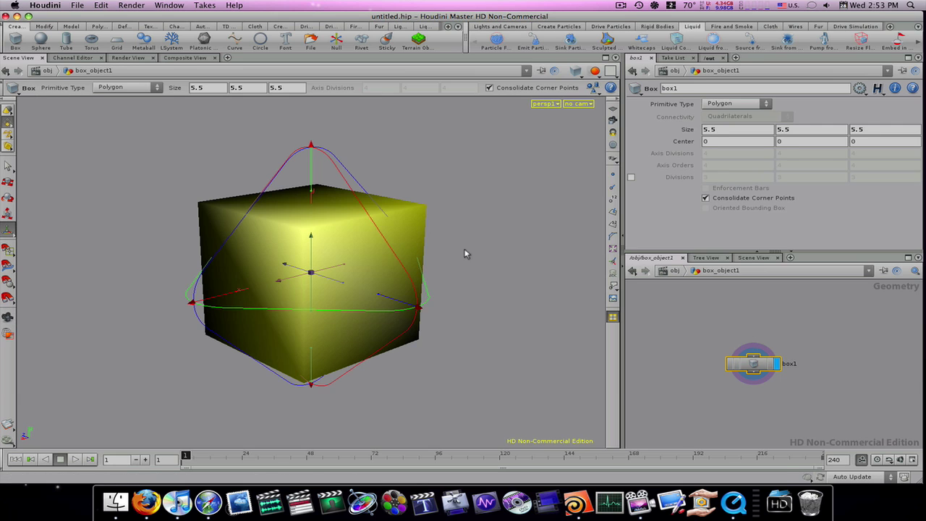
Step: Delete the box's top face and two adjoining side faces with a Blast node placed below box1
{"action": "left_click", "coordinate": [478, 246]}
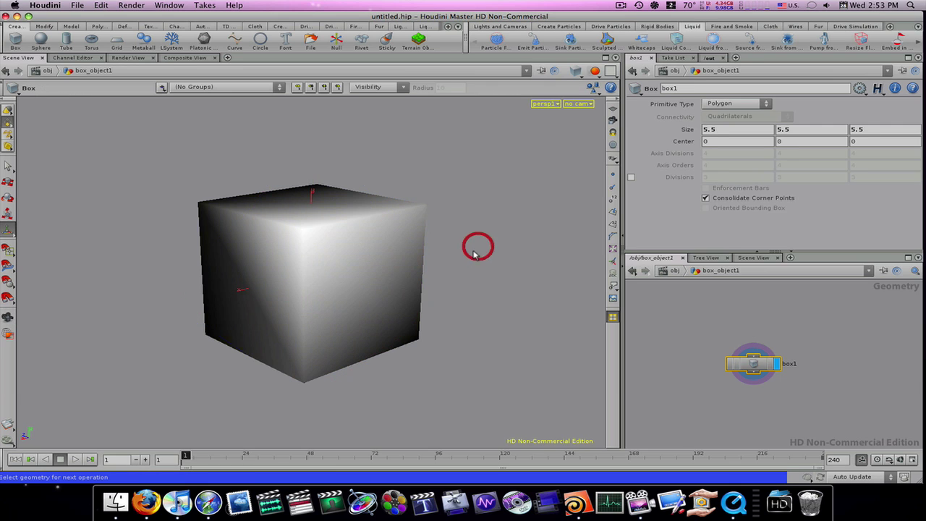
{"action": "left_click", "coordinate": [274, 284]}
{"action": "left_click", "coordinate": [340, 273], "text": "shift"}
{"action": "left_click", "coordinate": [324, 217], "text": "shift"}
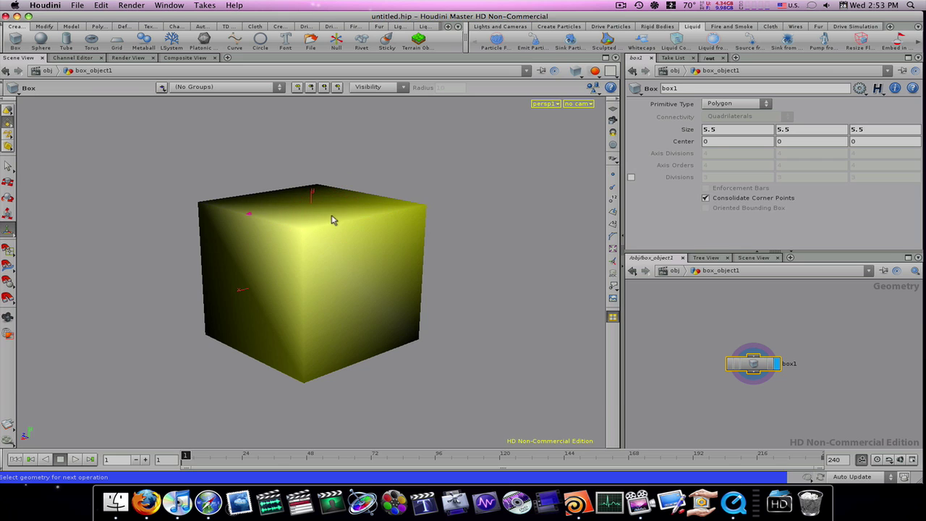
{"action": "key", "text": "Return"}
{"action": "key", "text": "Escape"}
{"action": "left_click_drag", "start_coordinate": [478, 289], "coordinate": [461, 265]}
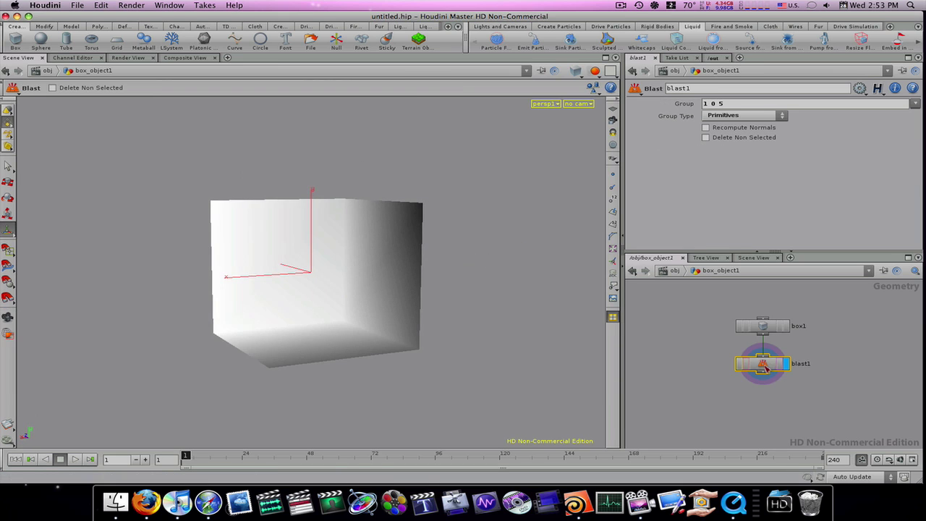
{"action": "left_click_drag", "start_coordinate": [763, 366], "coordinate": [767, 406]}
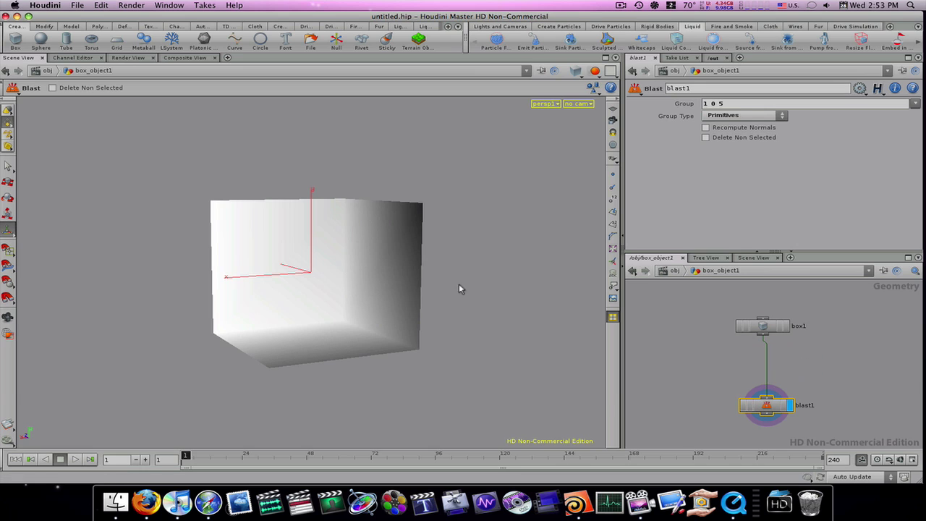
Step: Return to the object level and make the open box a rigid-body Static Object
{"action": "left_click", "coordinate": [666, 271]}
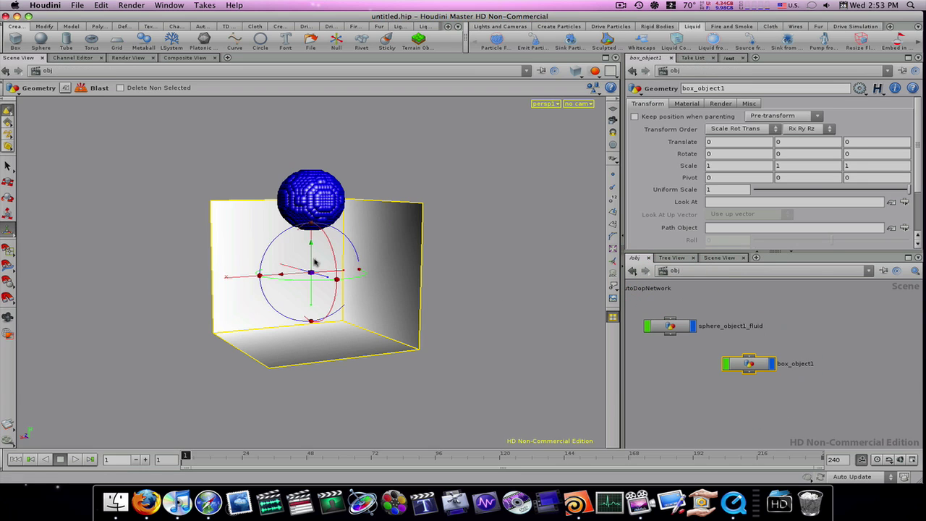
{"action": "key", "text": "space"}
{"action": "left_click_drag", "start_coordinate": [485, 316], "coordinate": [525, 285]}
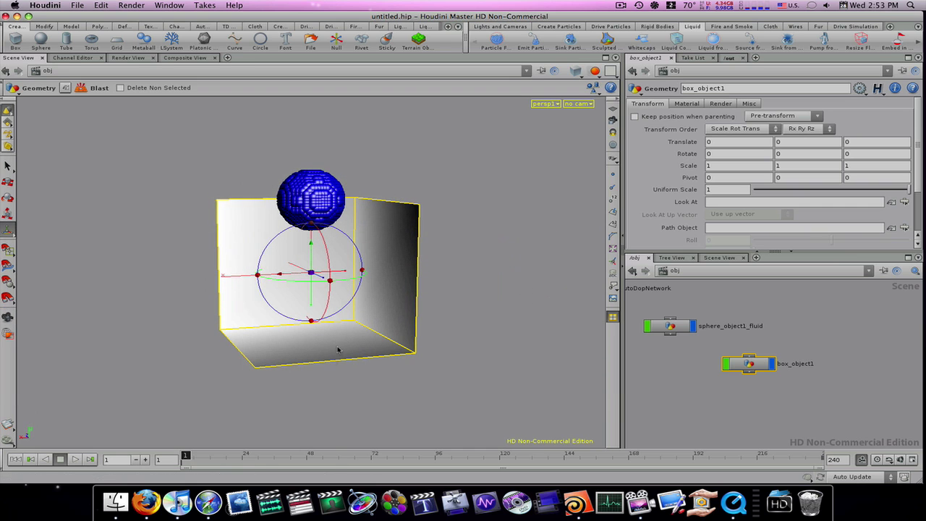
{"action": "left_click", "coordinate": [541, 145]}
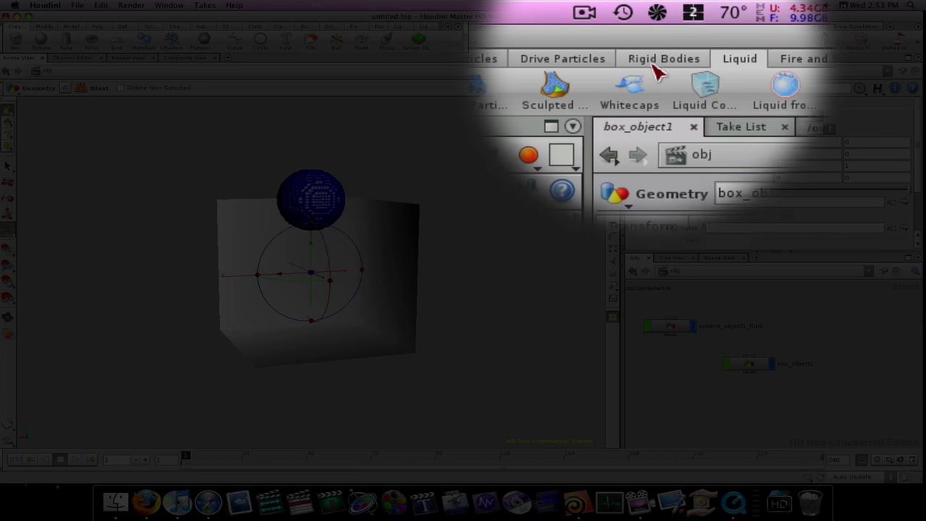
{"action": "left_click", "coordinate": [657, 26]}
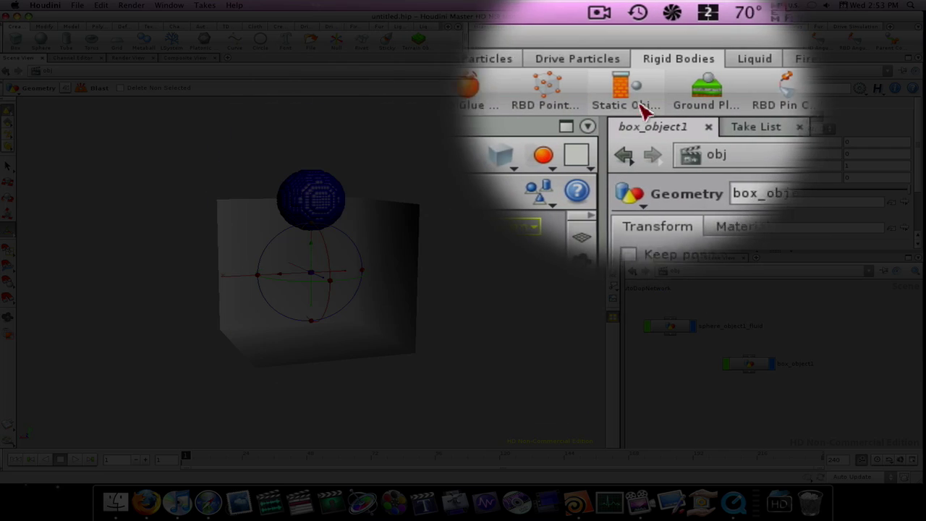
{"action": "left_click", "coordinate": [633, 97]}
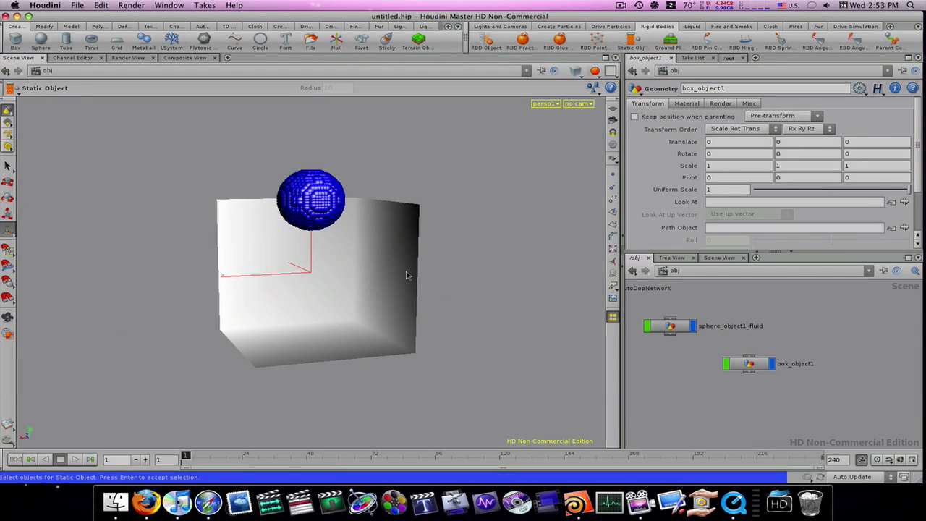
{"action": "left_click", "coordinate": [405, 277]}
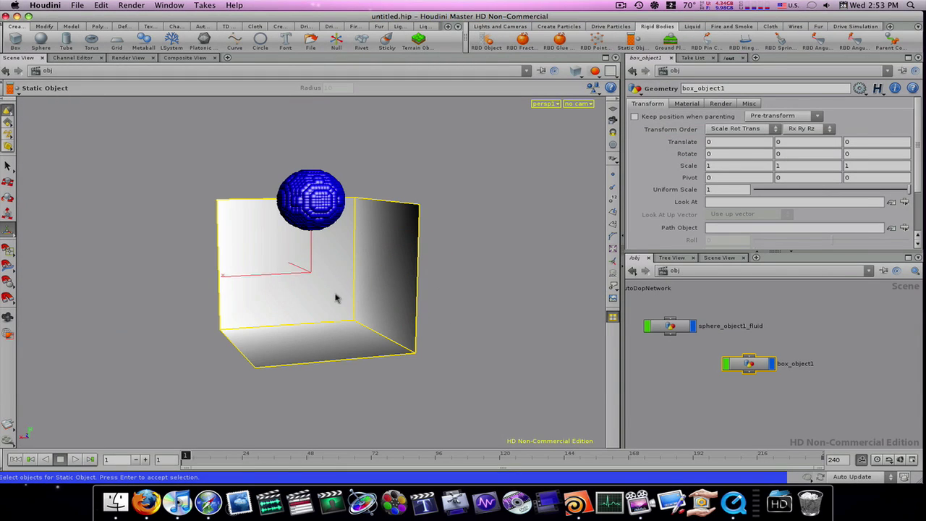
{"action": "key", "text": "Return"}
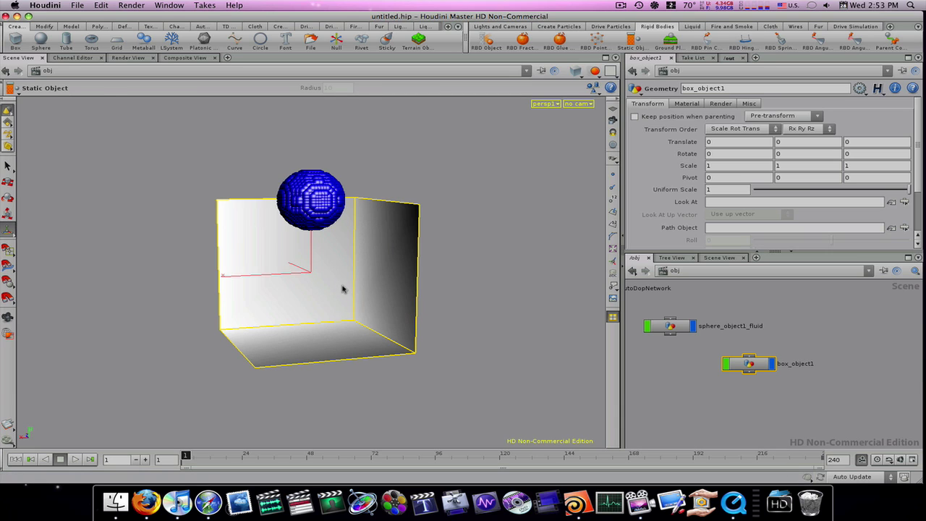
Step: Play the simulation to check the fluid falling into the open box, and rewind to the first frame
{"action": "left_click", "coordinate": [75, 459]}
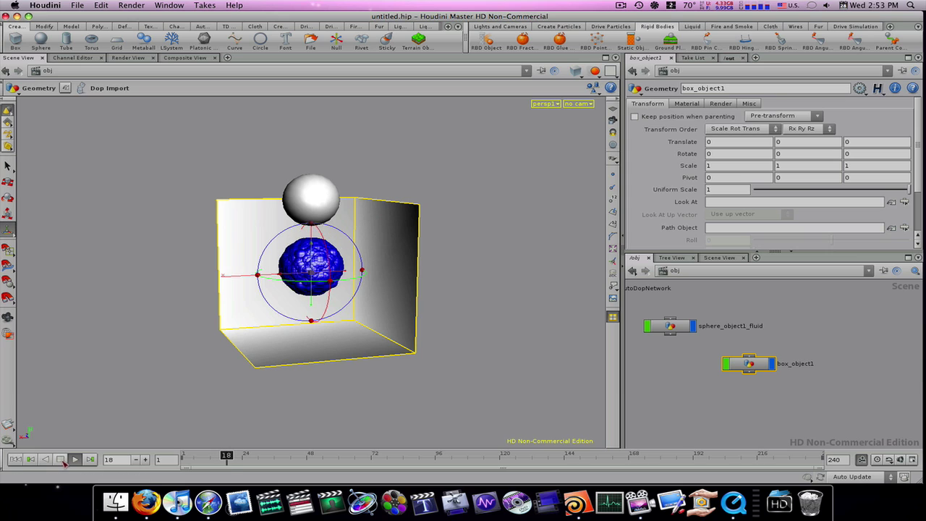
{"action": "left_click", "coordinate": [62, 463]}
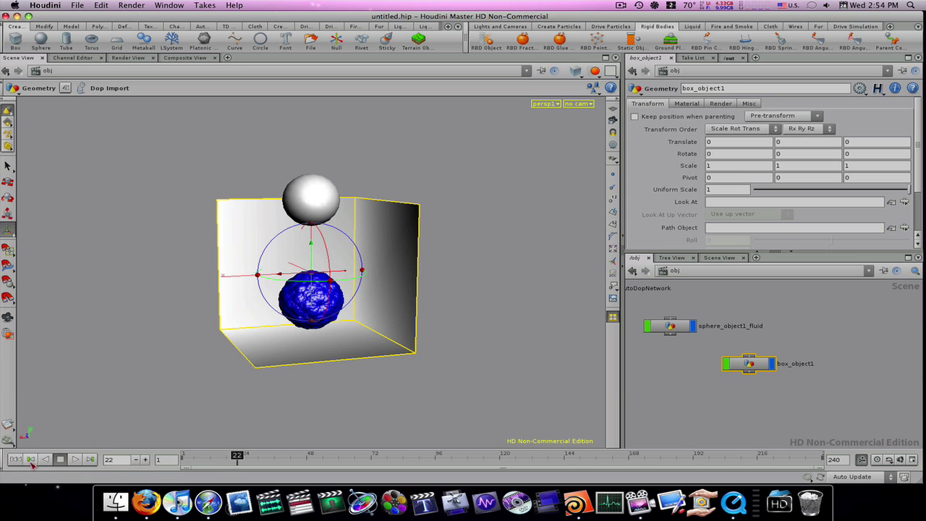
{"action": "left_click", "coordinate": [31, 460]}
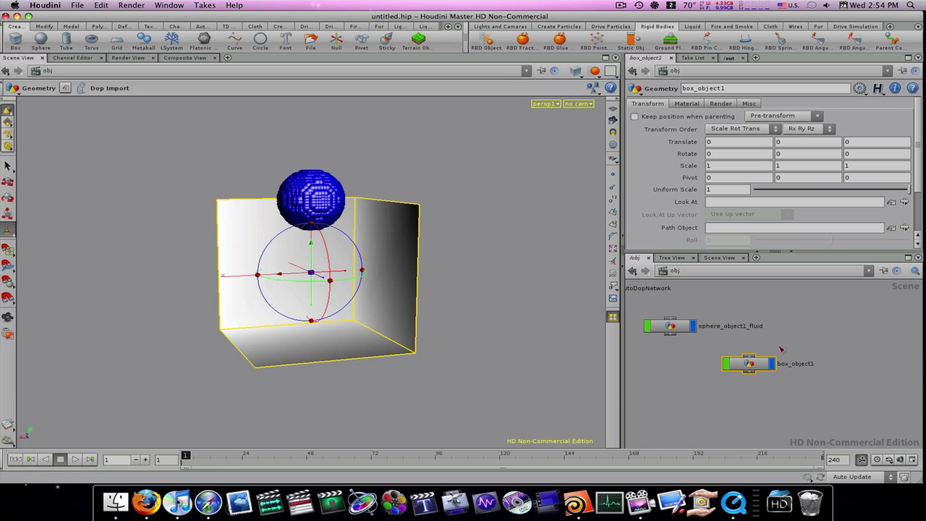
Step: Insert a PolyExtrude node between blast1 and dopimport1 inside box_object1, moving blast1 up to make room
{"action": "double_click", "coordinate": [749, 365]}
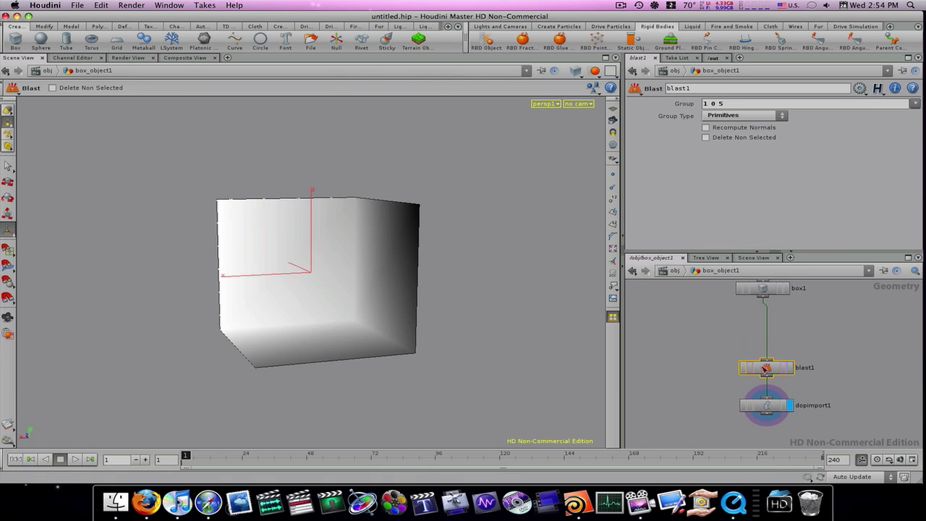
{"action": "left_click_drag", "start_coordinate": [767, 368], "coordinate": [768, 330]}
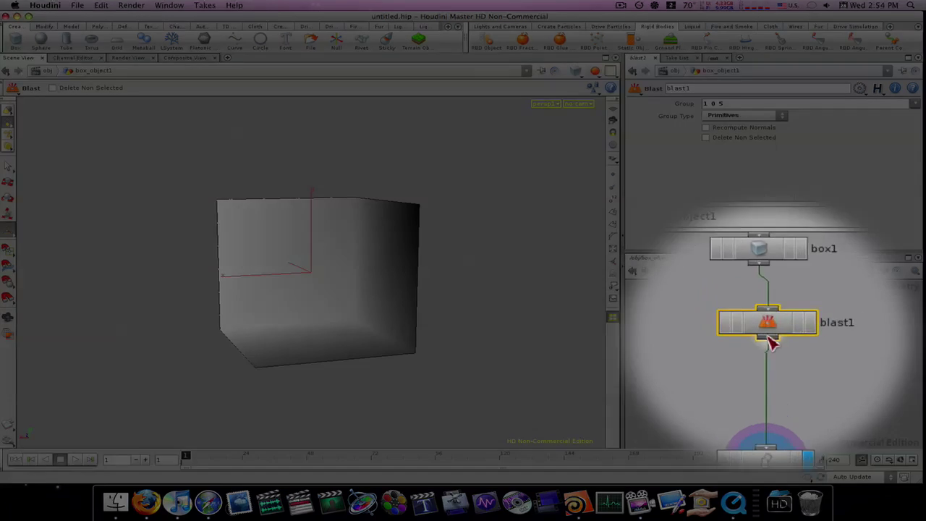
{"action": "left_click", "coordinate": [768, 337]}
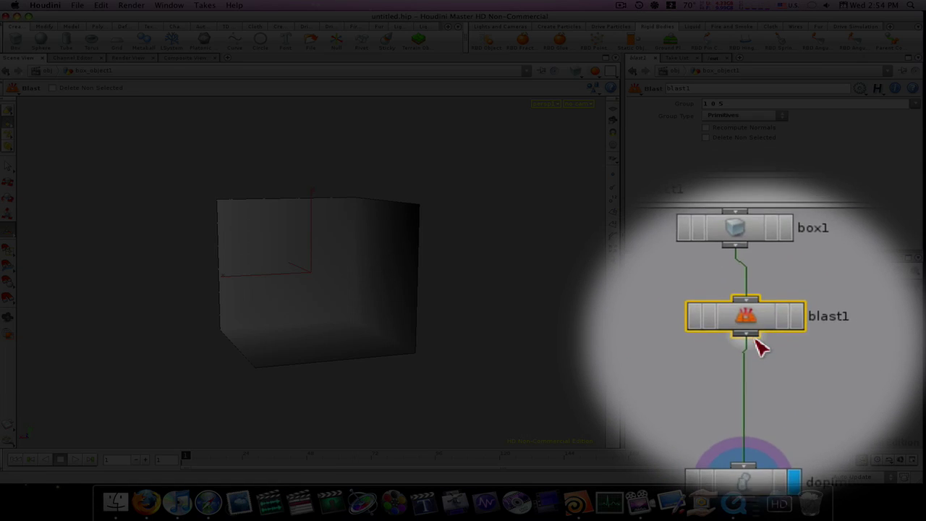
{"action": "left_click", "coordinate": [759, 346]}
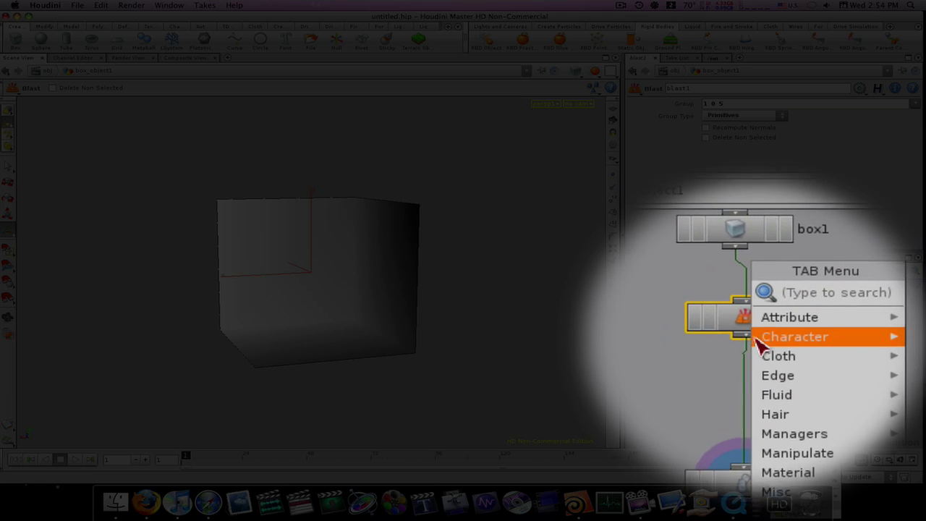
{"action": "mouse_move", "coordinate": [761, 342]}
{"action": "type", "text": "polye"}
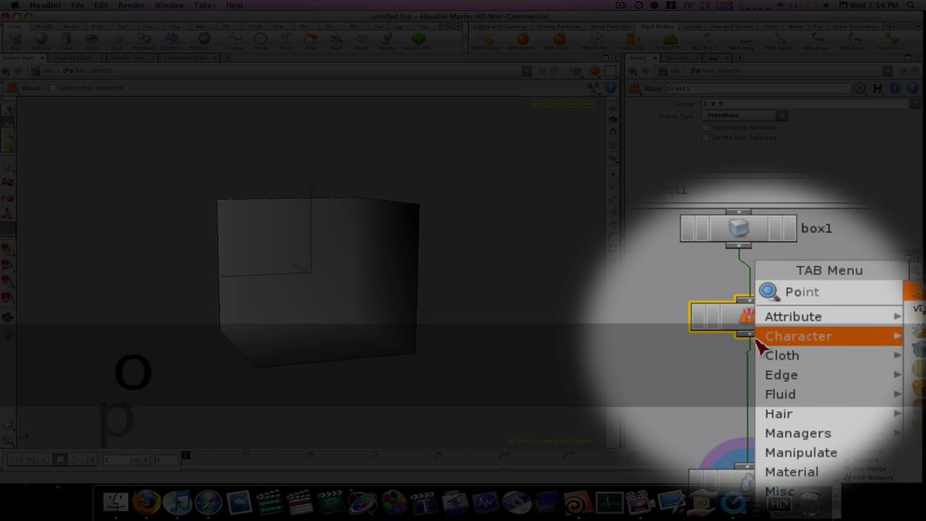
{"action": "type", "text": "x"}
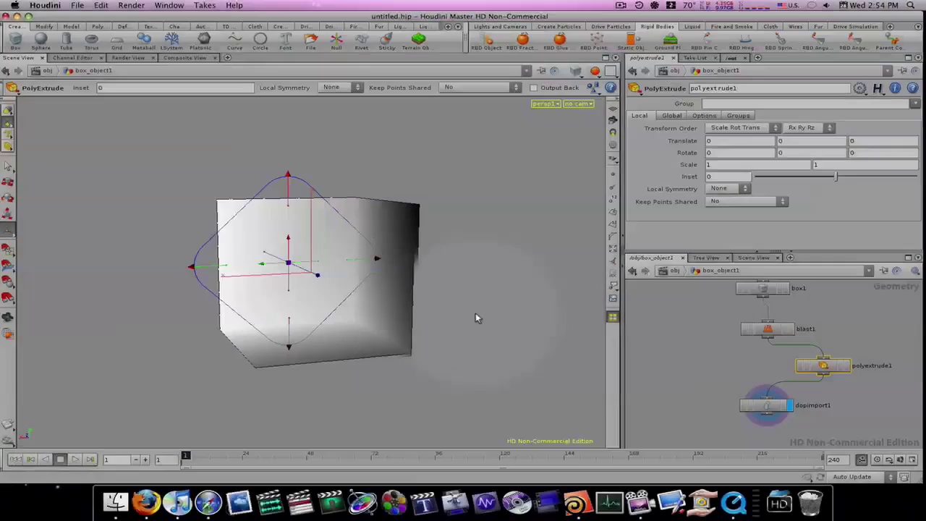
Step: Extrude the open box's three remaining faces about 1.3 units along their local Z to give the walls and floor thickness
{"action": "key", "text": "Escape"}
{"action": "left_click_drag", "start_coordinate": [173, 308], "coordinate": [273, 311]}
{"action": "key", "text": "Return"}
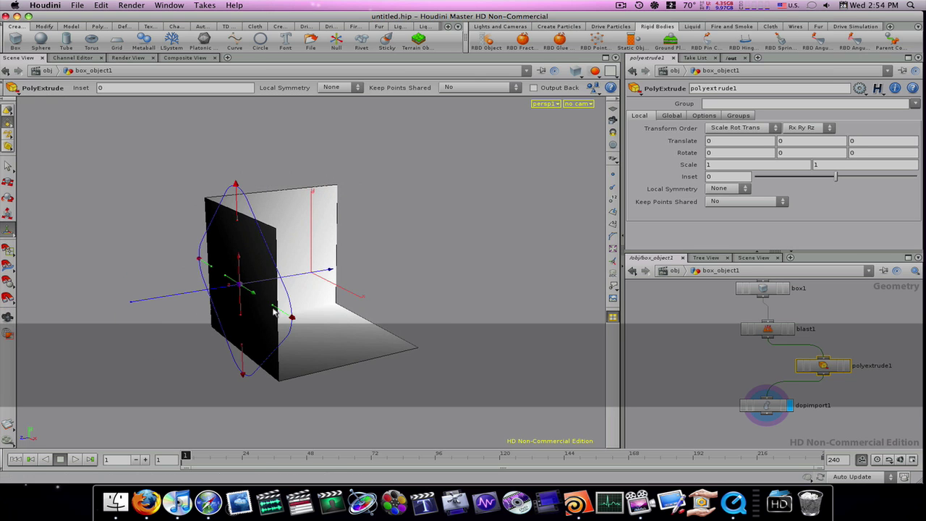
{"action": "left_click_drag", "start_coordinate": [311, 277], "coordinate": [278, 288]}
{"action": "key", "text": "Escape"}
{"action": "left_click_drag", "start_coordinate": [428, 242], "coordinate": [341, 228]}
{"action": "key", "text": "Return"}
Step: Enable Output Back on the PolyExtrude node so the extruded walls and floor are closed, and inspect the box
{"action": "left_click", "coordinate": [672, 115]}
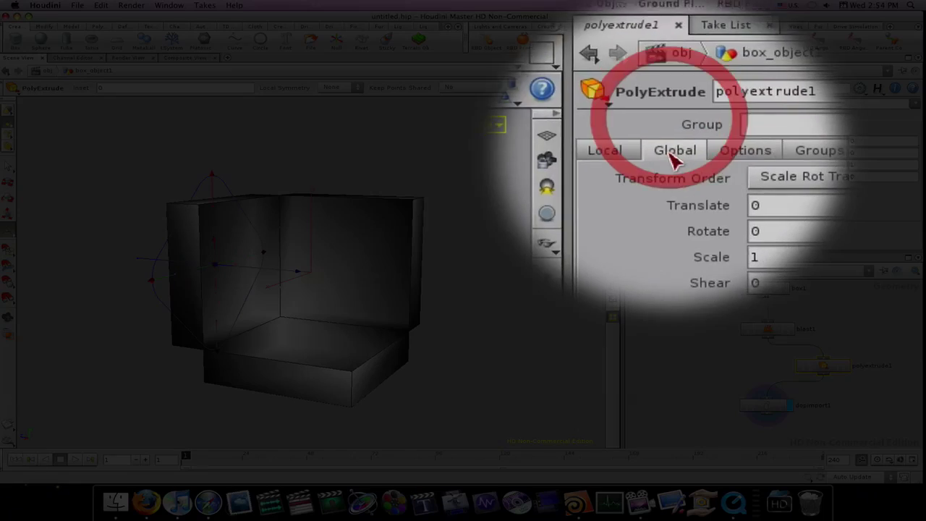
{"action": "left_click", "coordinate": [701, 154]}
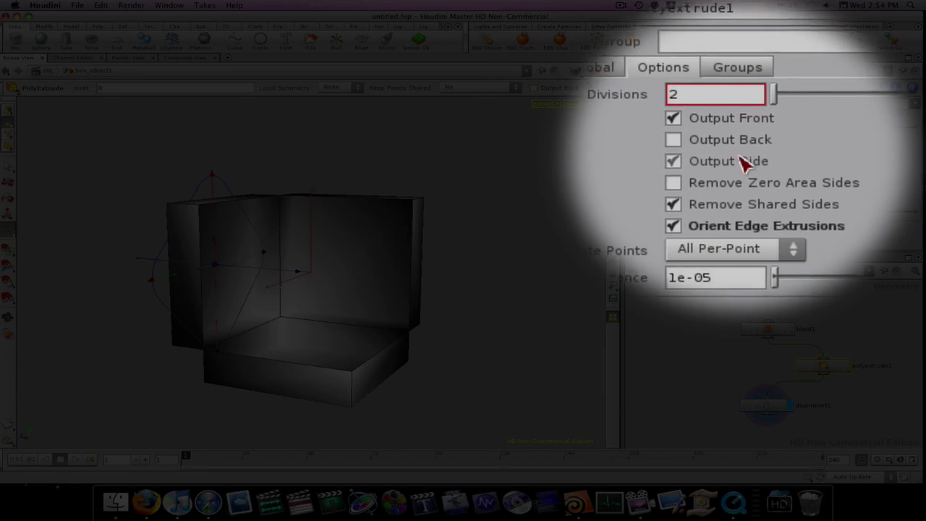
{"action": "left_click", "coordinate": [709, 148]}
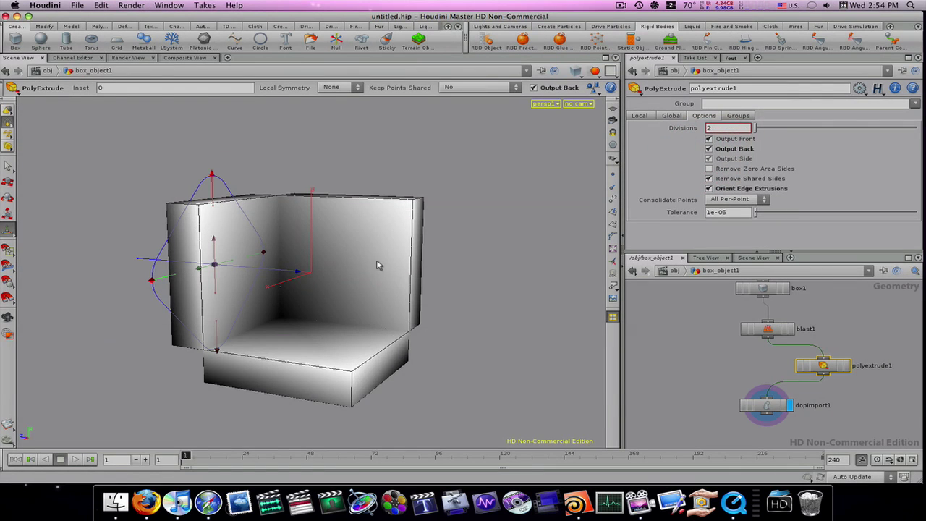
{"action": "key", "text": "Escape"}
{"action": "left_click_drag", "start_coordinate": [479, 210], "coordinate": [419, 198]}
{"action": "key", "text": "Return"}
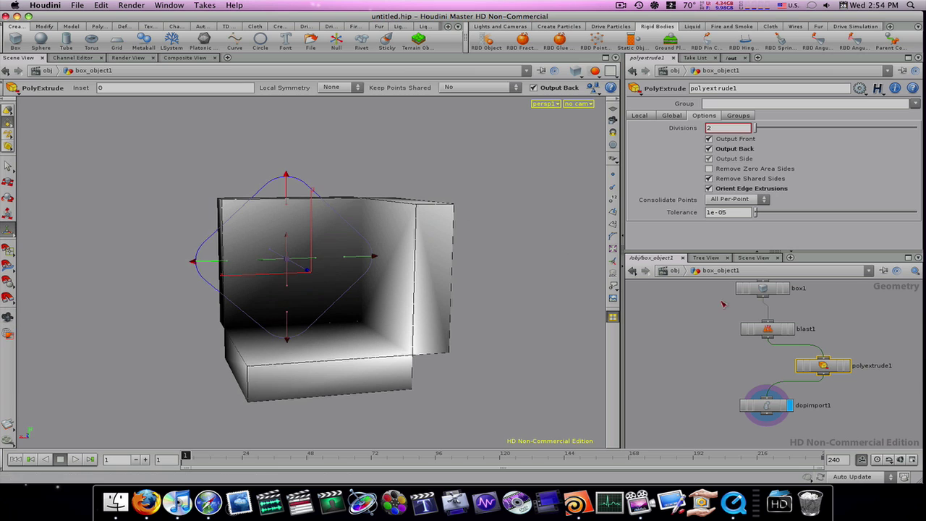
Step: Open AutoDopNetwork from the object level and turn off Display Geometry for the static box_object1
{"action": "left_click", "coordinate": [670, 272]}
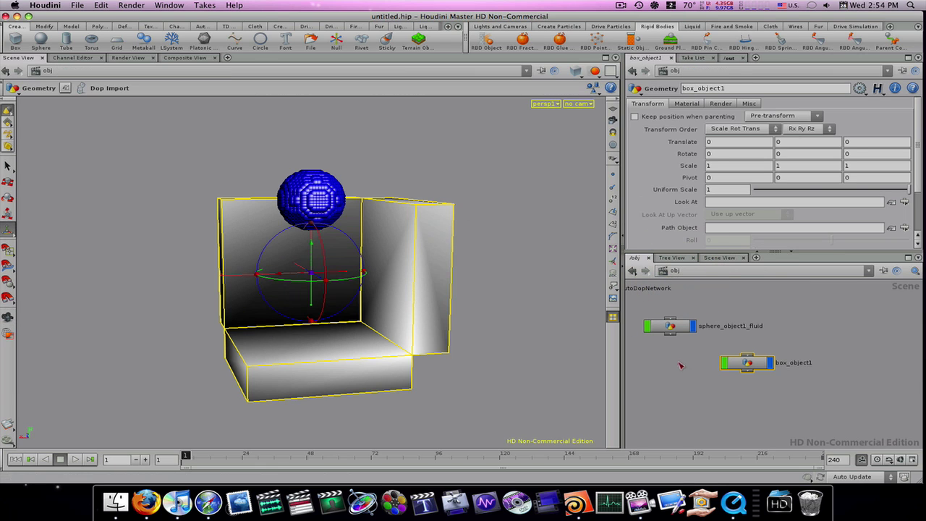
{"action": "key", "text": "l"}
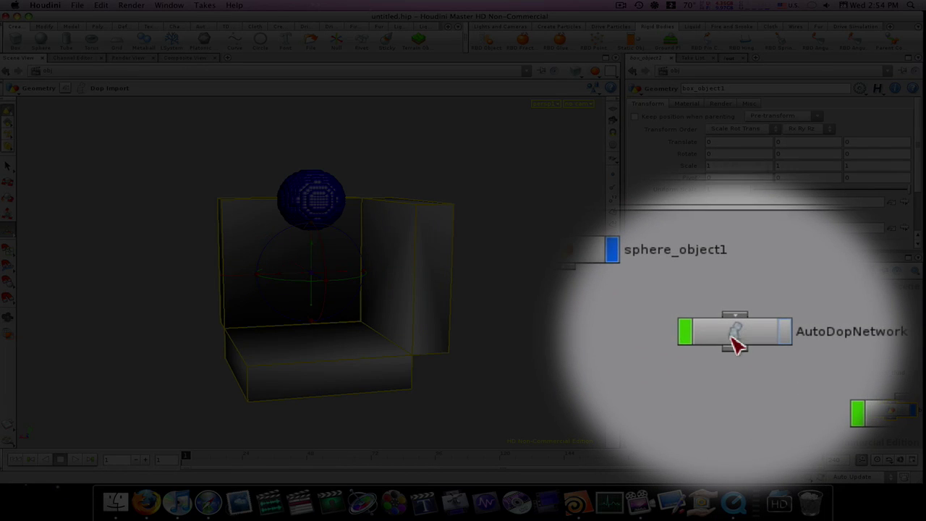
{"action": "double_click", "coordinate": [733, 338]}
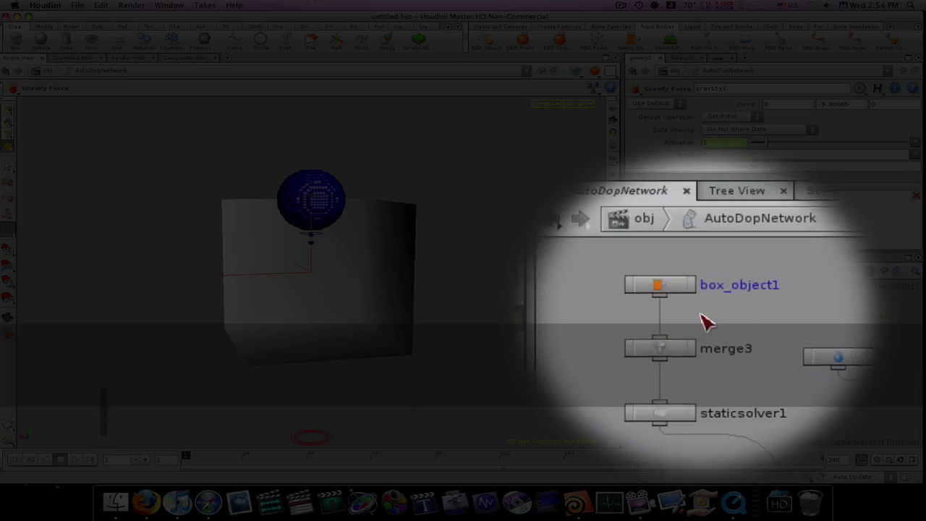
{"action": "left_click", "coordinate": [676, 297]}
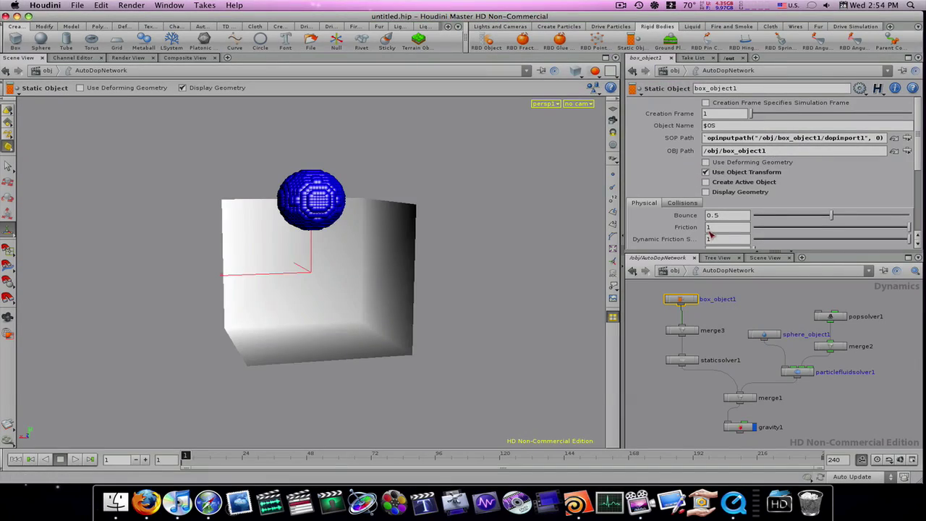
{"action": "left_click", "coordinate": [703, 191]}
Step: Enable Show Collision Guide Geometry in box_object1's volume collision settings
{"action": "left_click", "coordinate": [682, 203]}
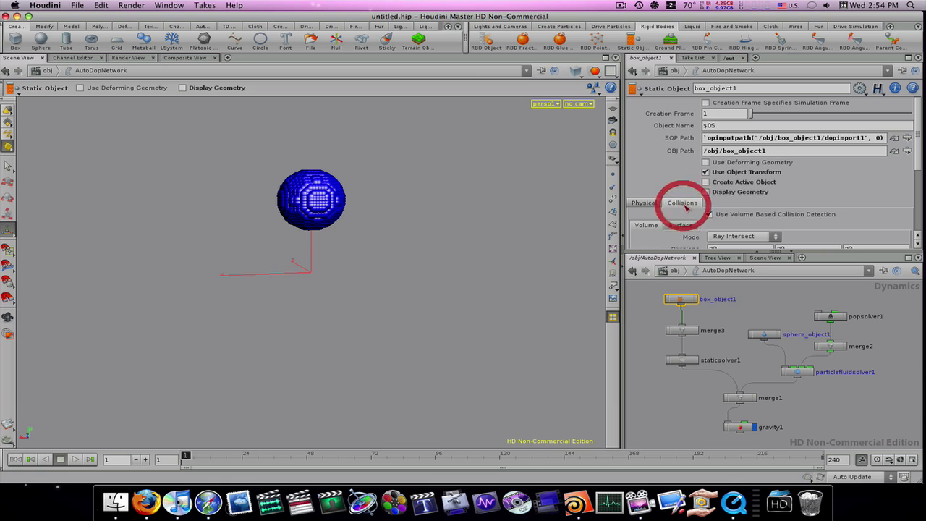
{"action": "left_click_drag", "start_coordinate": [916, 157], "coordinate": [916, 173]}
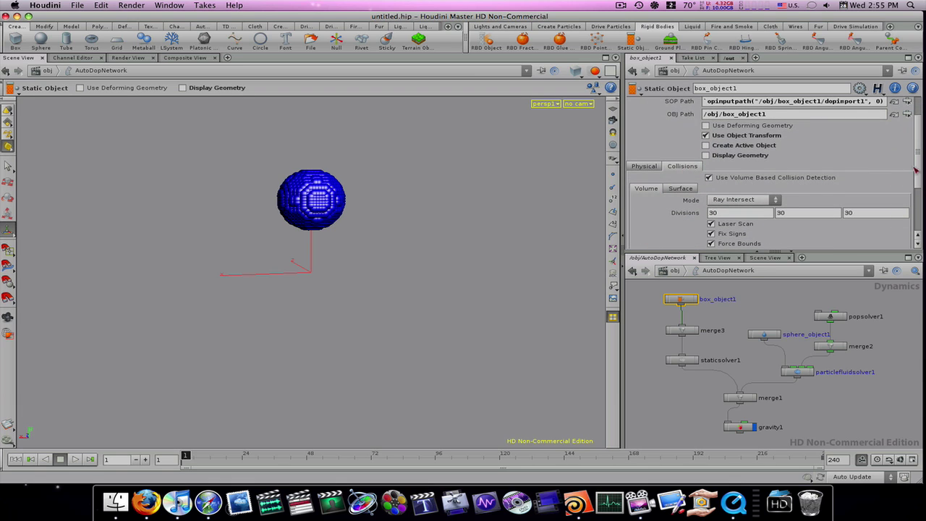
{"action": "left_click_drag", "start_coordinate": [919, 170], "coordinate": [919, 213]}
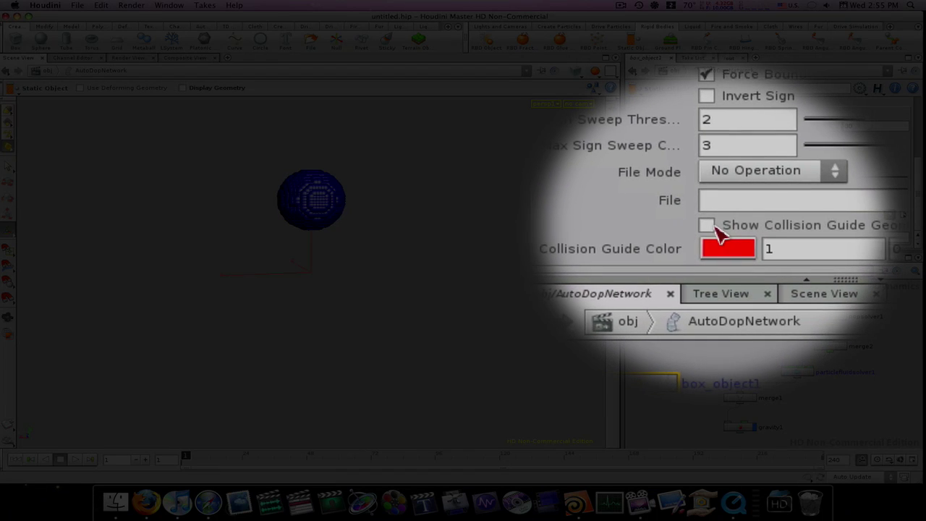
{"action": "left_click", "coordinate": [714, 228]}
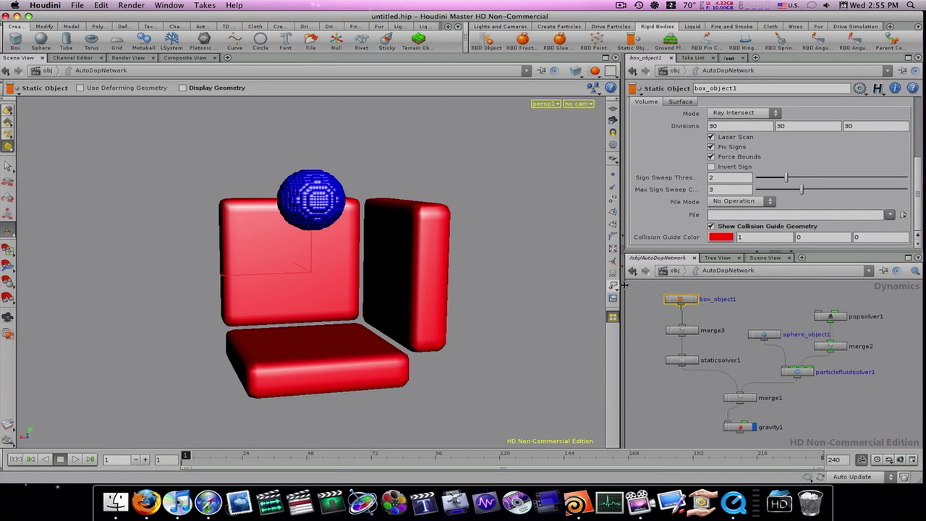
Step: Return to box_object1's geometry network and set the PolyExtrude node's Keep Points Shared option to Use Normals
{"action": "left_click", "coordinate": [670, 272]}
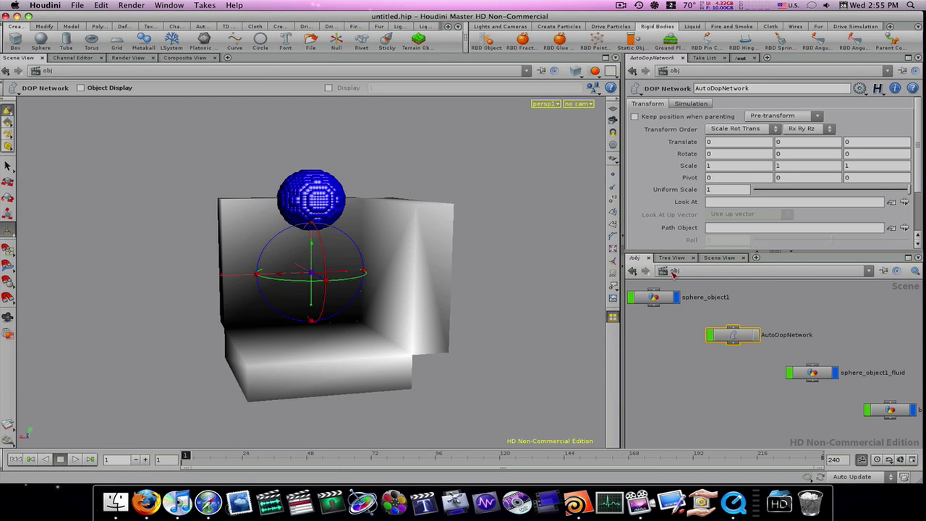
{"action": "middle_click_drag", "start_coordinate": [793, 364], "coordinate": [787, 316]}
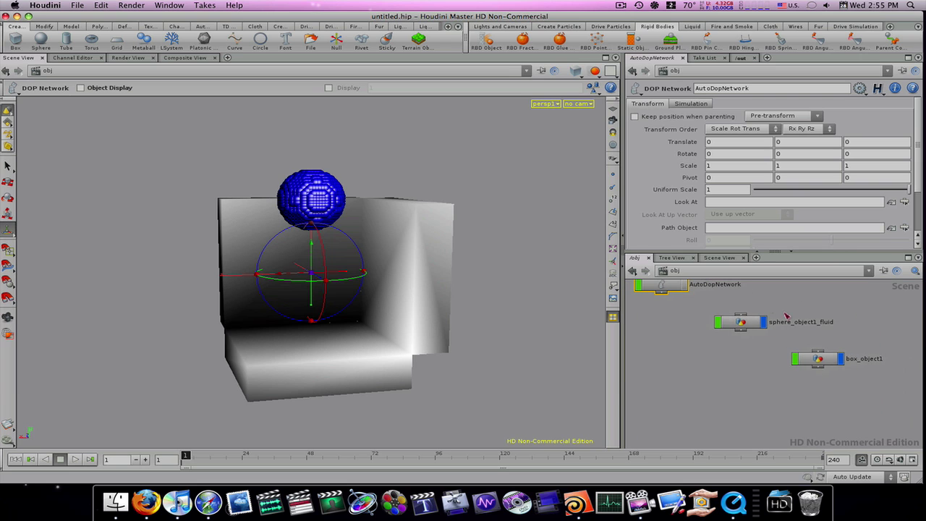
{"action": "left_click", "coordinate": [820, 363]}
{"action": "double_click", "coordinate": [821, 363]}
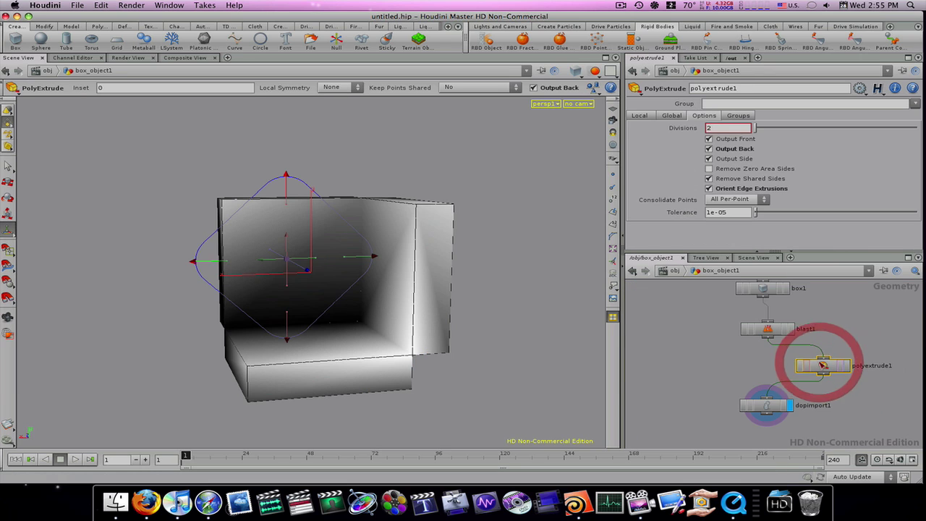
{"action": "left_click", "coordinate": [674, 116]}
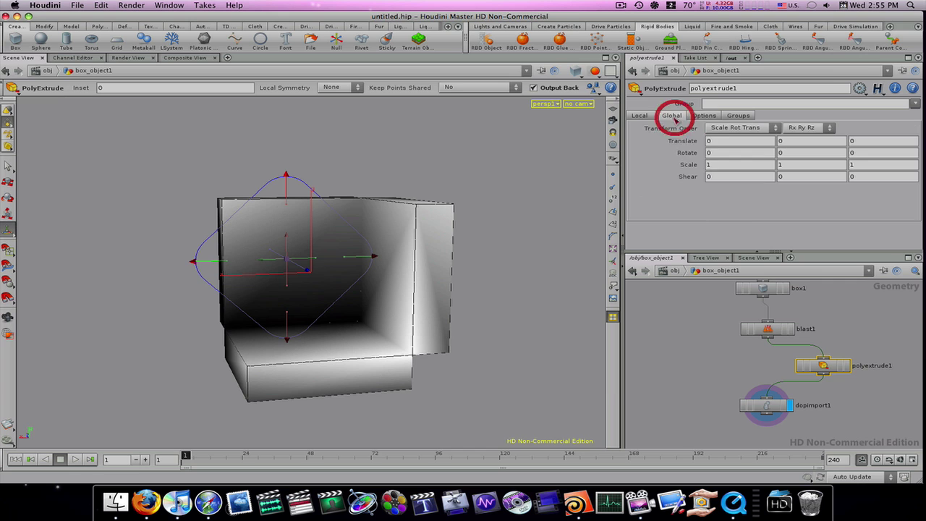
{"action": "left_click", "coordinate": [641, 117]}
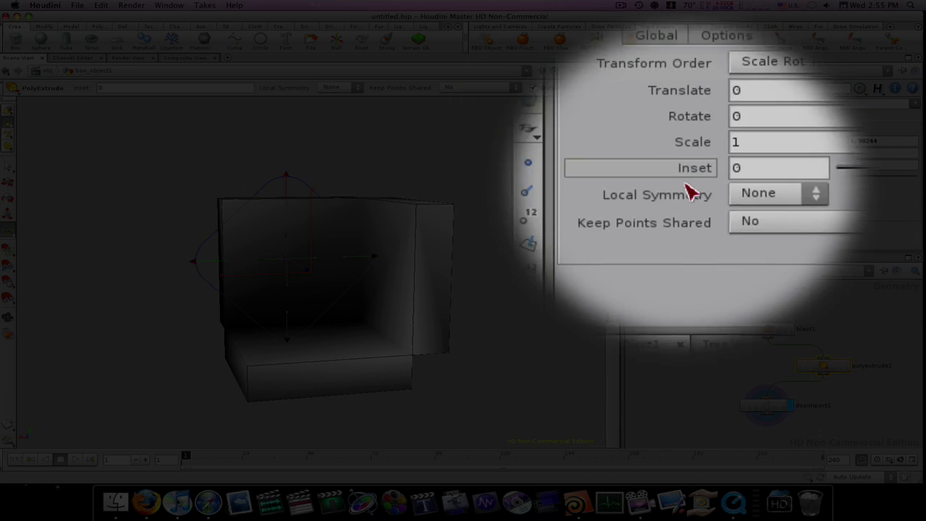
{"action": "left_click", "coordinate": [738, 196]}
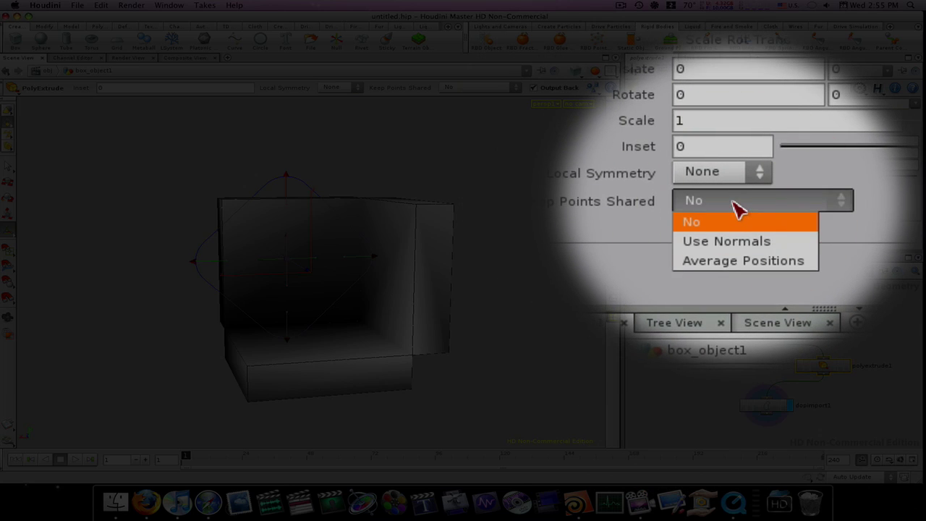
{"action": "left_click", "coordinate": [738, 240]}
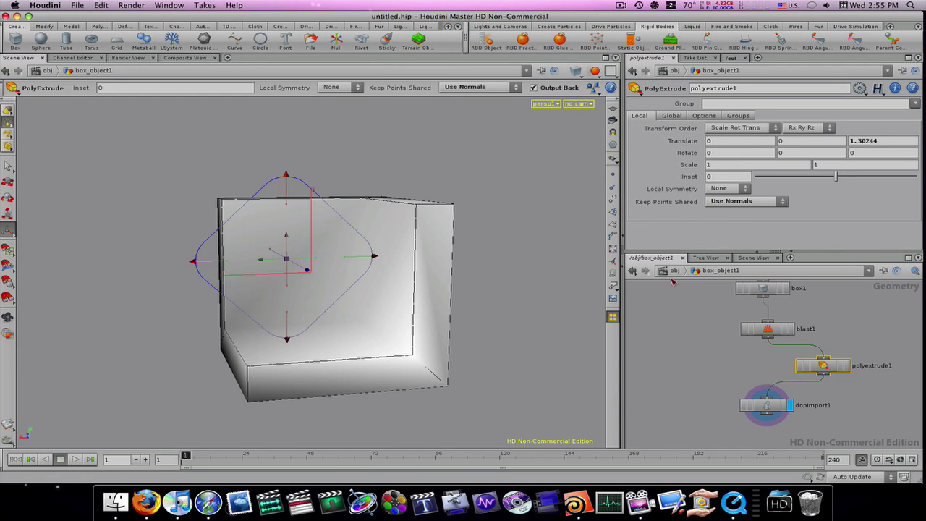
Step: Reopen AutoDopNetwork to check the box's collision guide with the simulated fluid, and render the current view in MPlay
{"action": "left_click", "coordinate": [673, 270]}
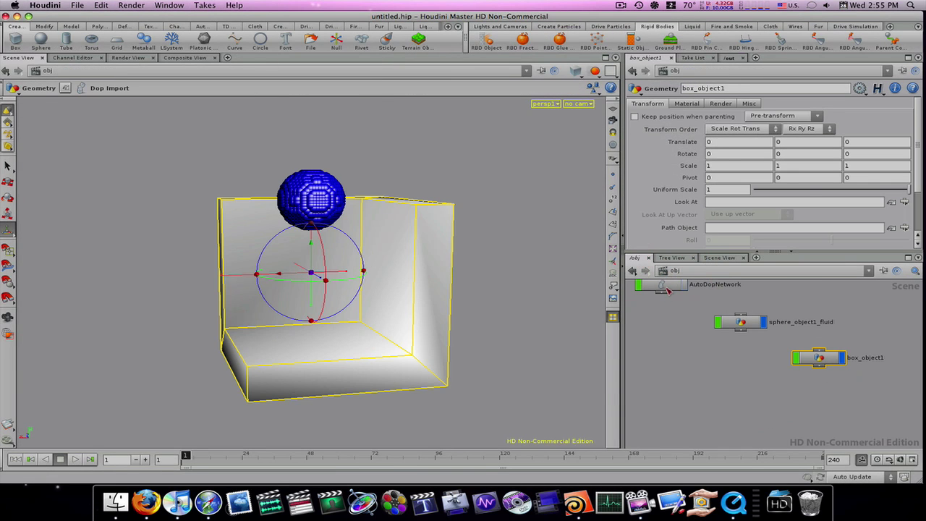
{"action": "double_click", "coordinate": [665, 286]}
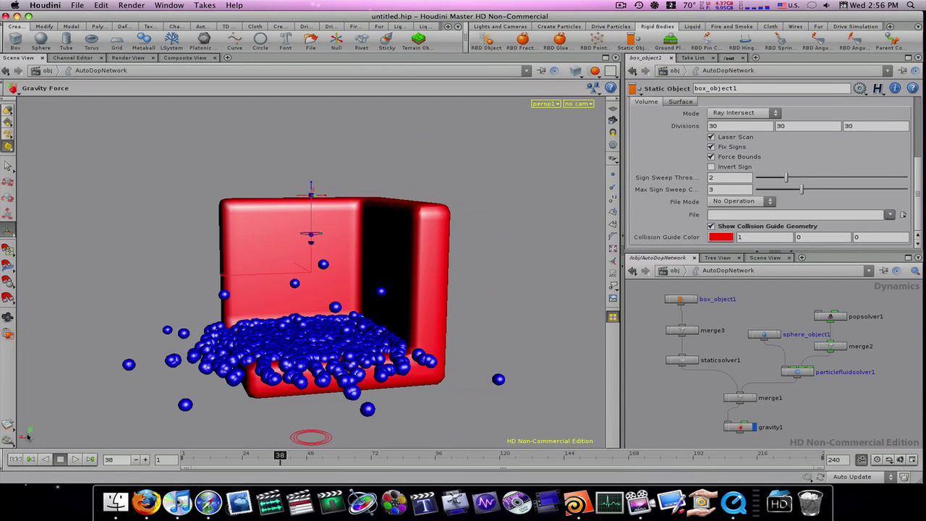
{"action": "left_click", "coordinate": [25, 427]}
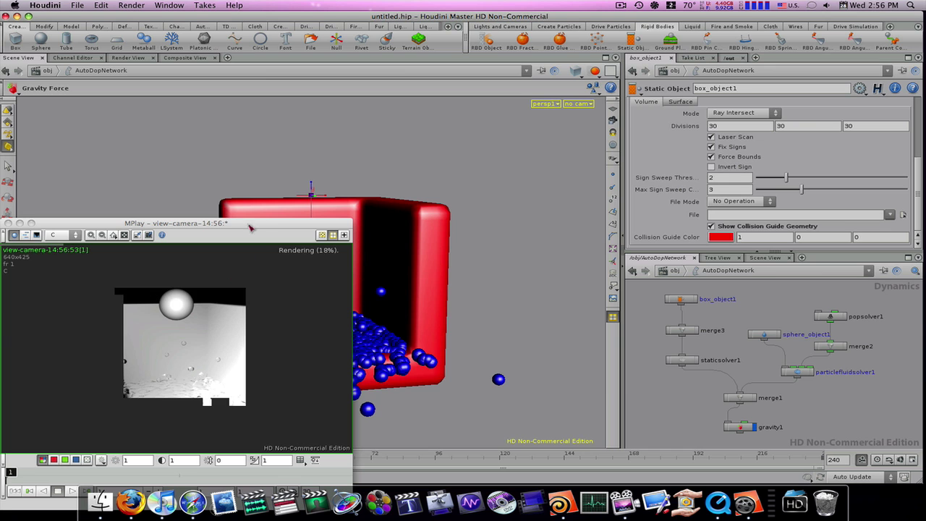
{"action": "left_click_drag", "start_coordinate": [250, 227], "coordinate": [353, 140]}
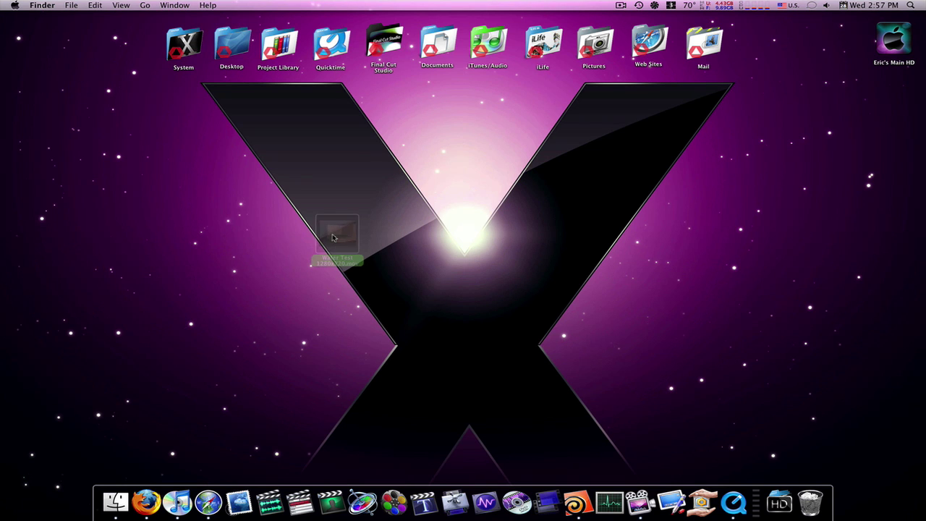
Step: Switch to the Finder desktop, preview the finished render Water Test 1280x720.mov, and close the preview
{"action": "double_click", "coordinate": [337, 235]}
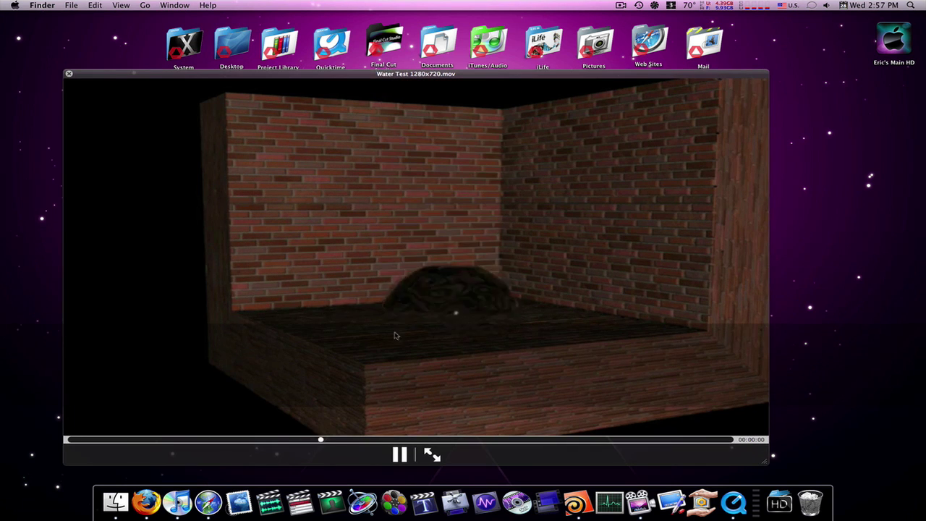
{"action": "key", "text": "super+w"}
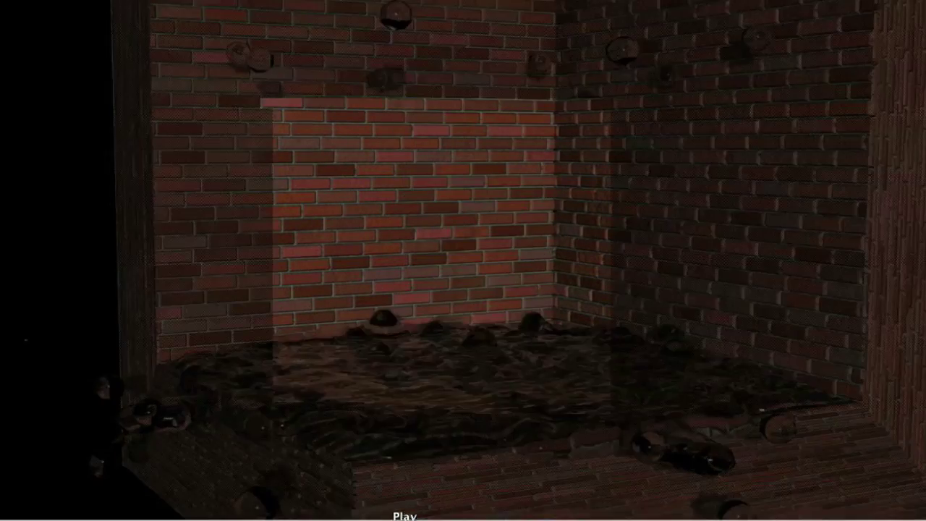
{"action": "key", "text": "Escape"}
{"action": "key", "text": "super+w"}
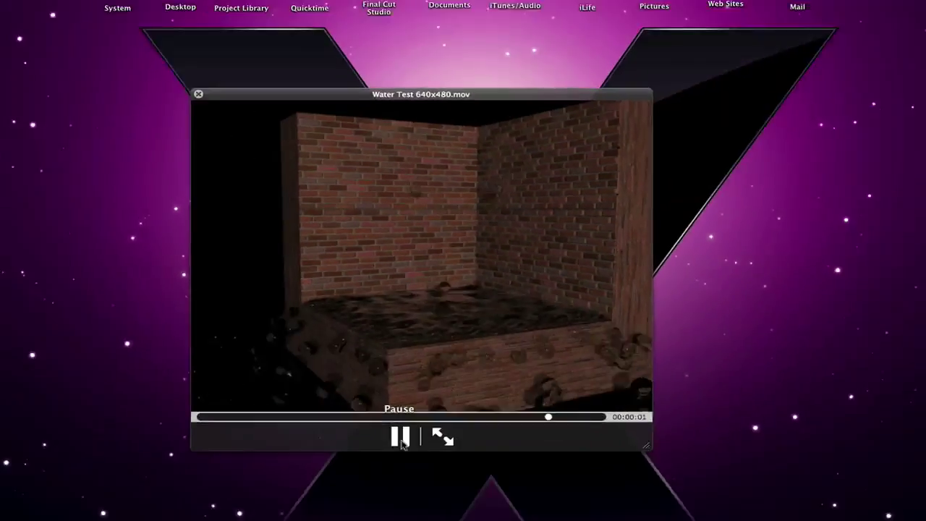
Step: Pause and resume Water Test 640x480.mov repeatedly to examine how the water falls and splashes in the brick box
{"action": "left_click", "coordinate": [398, 396]}
{"action": "left_click", "coordinate": [398, 396]}
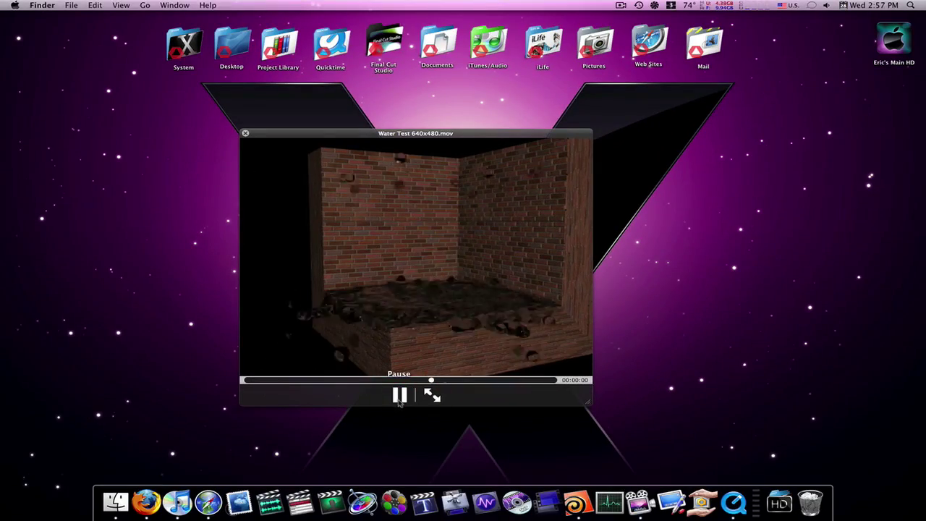
{"action": "left_click", "coordinate": [399, 397]}
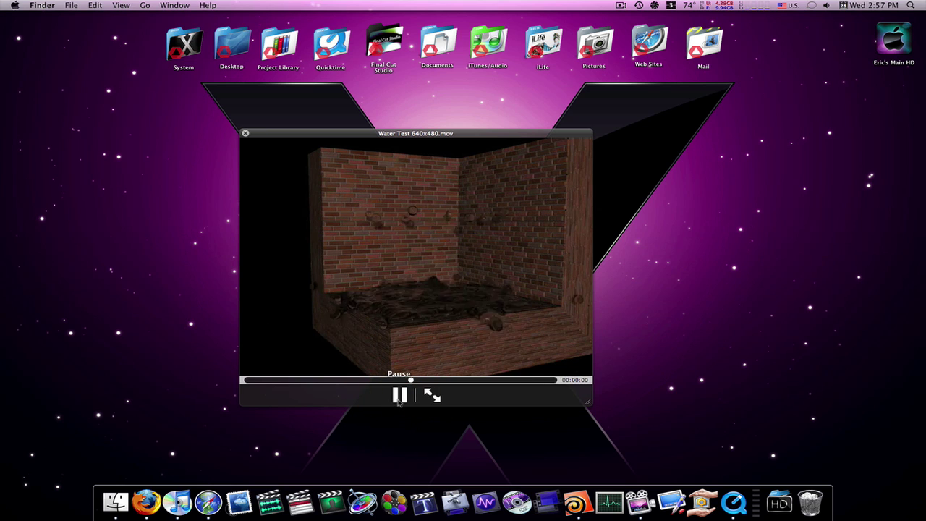
{"action": "left_click", "coordinate": [399, 396]}
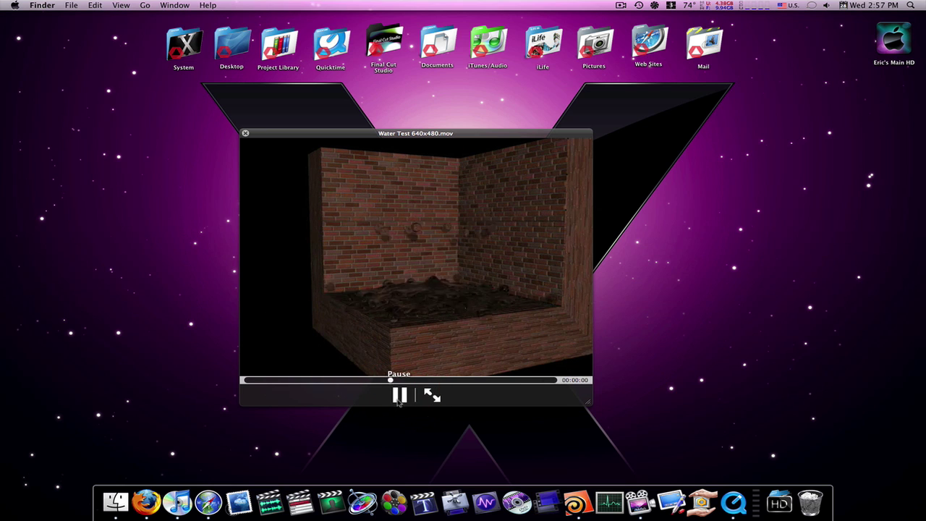
{"action": "left_click", "coordinate": [399, 396]}
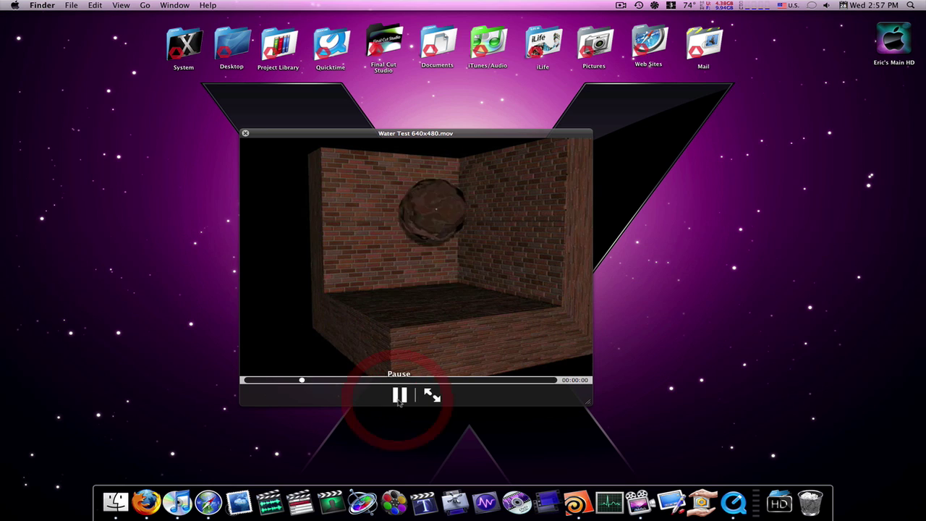
{"action": "left_click", "coordinate": [398, 396]}
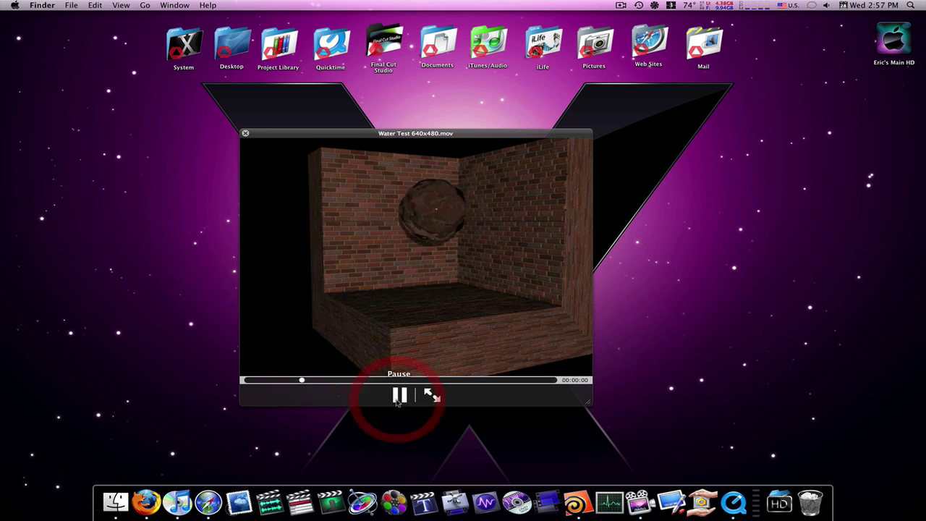